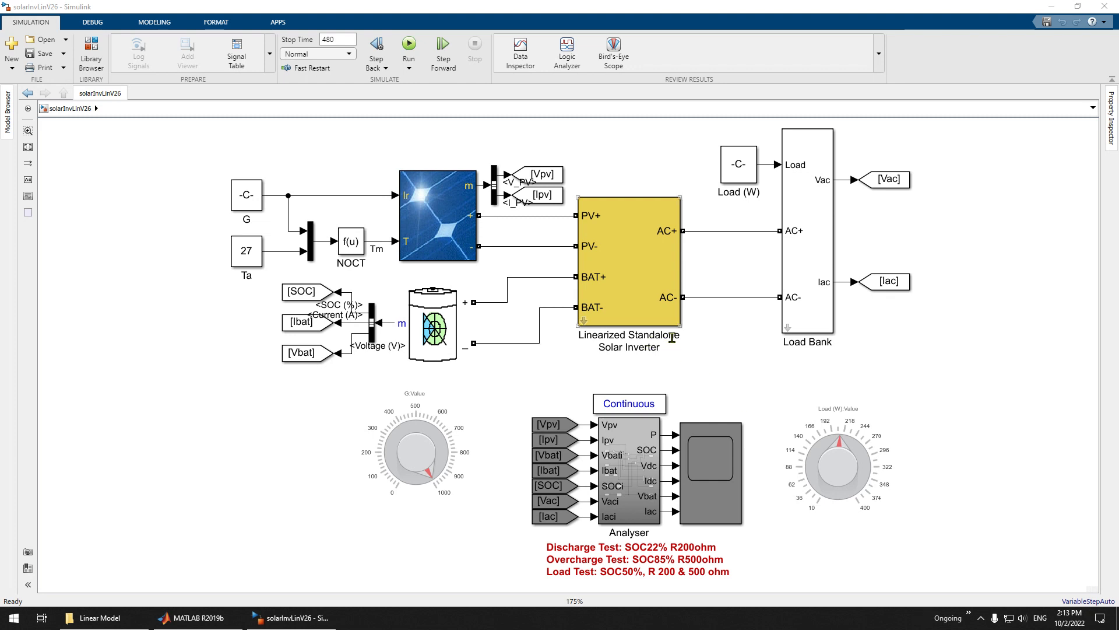
pyautogui.click(635, 335)
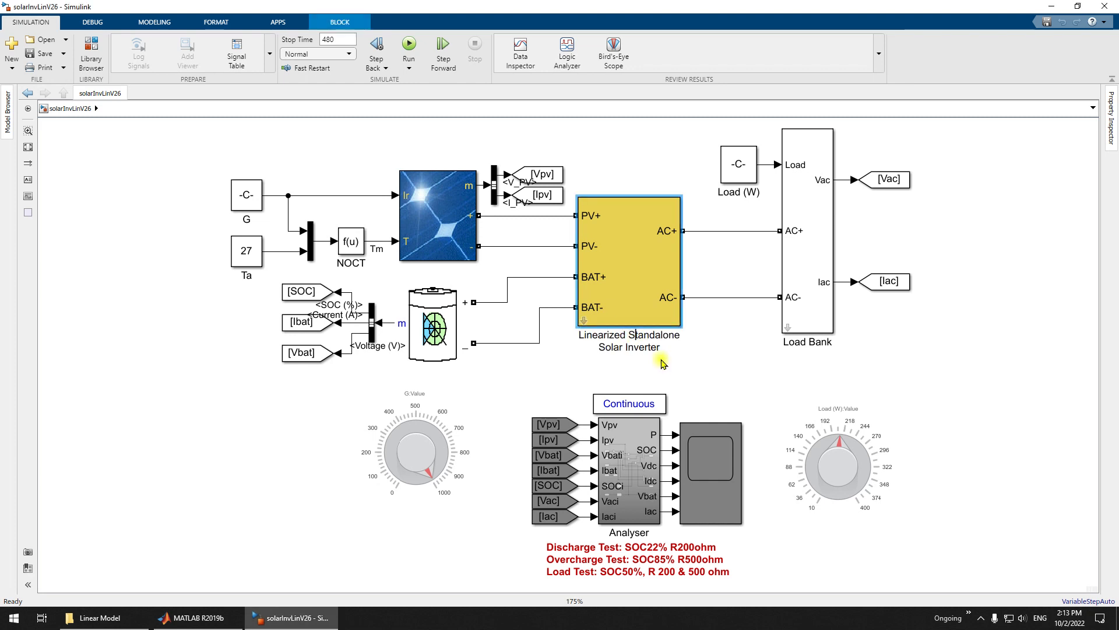
pyautogui.moveTo(628, 334); pyautogui.dragTo(680, 348)
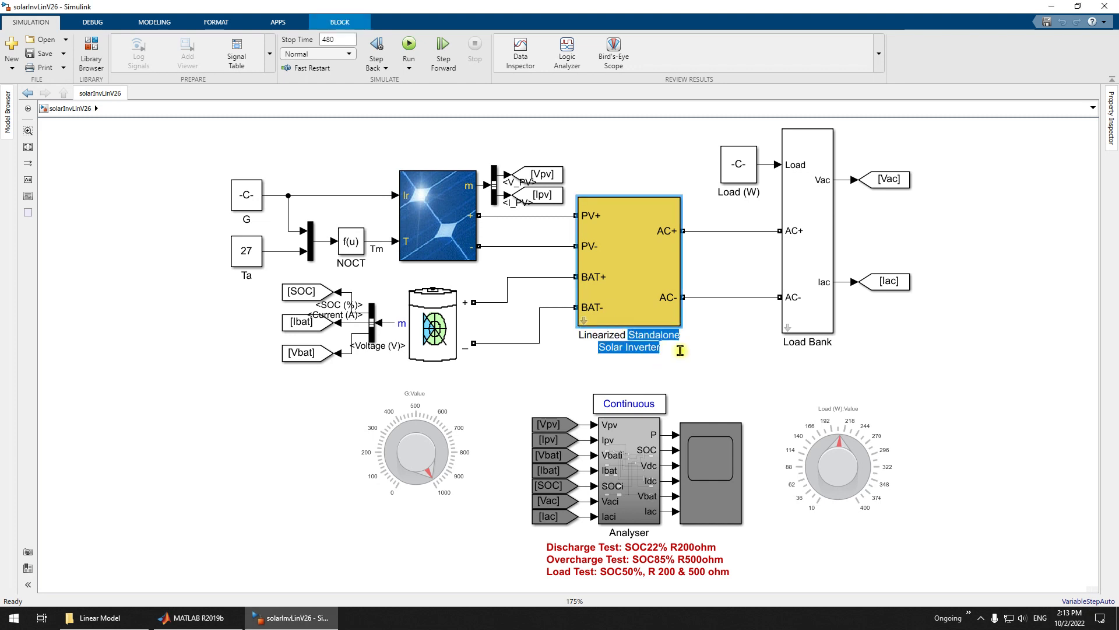
pyautogui.click(738, 379)
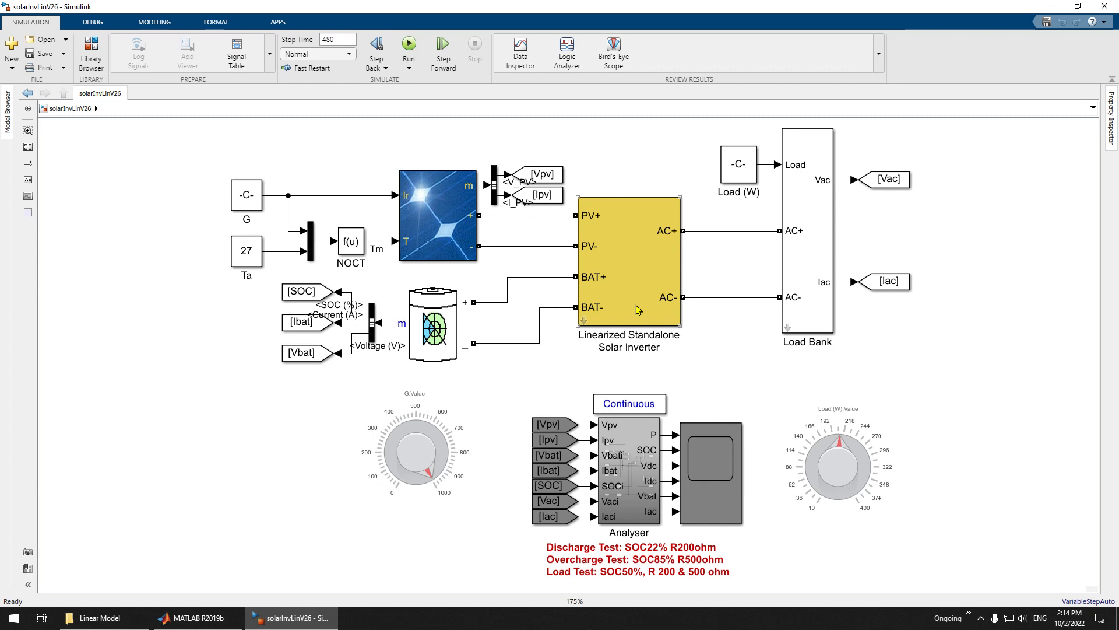
pyautogui.click(581, 337)
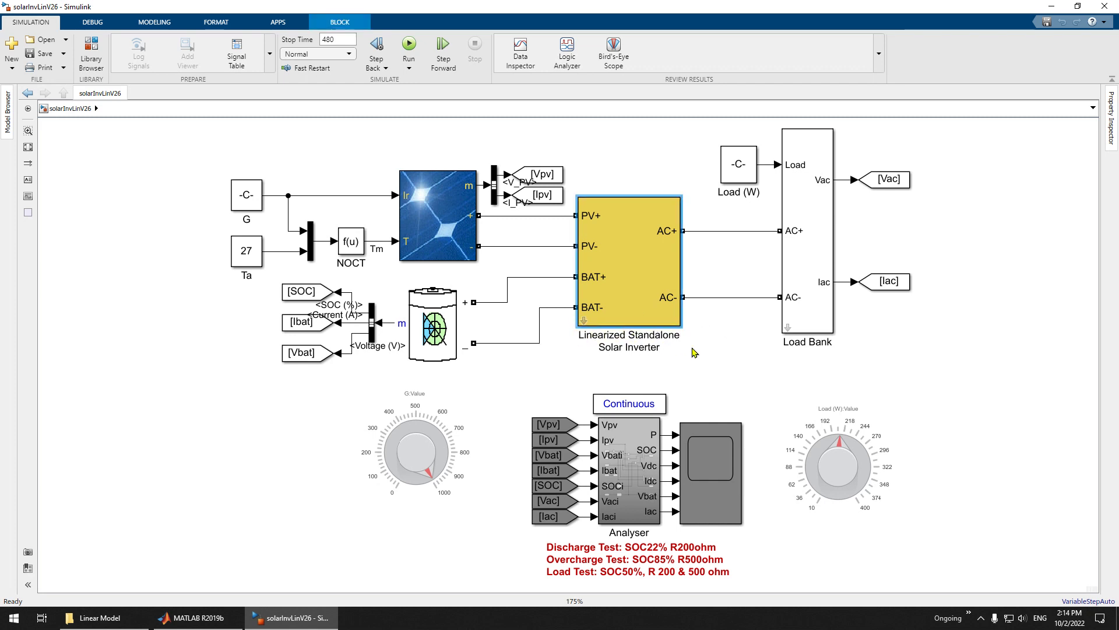
# Examine the linear model and the controlled sources inside the Linearized Standalone Solar Inverter block, and return to the top-level model.
pyautogui.doubleClick(600, 324)
pyautogui.scroll(-1, 703, 367)
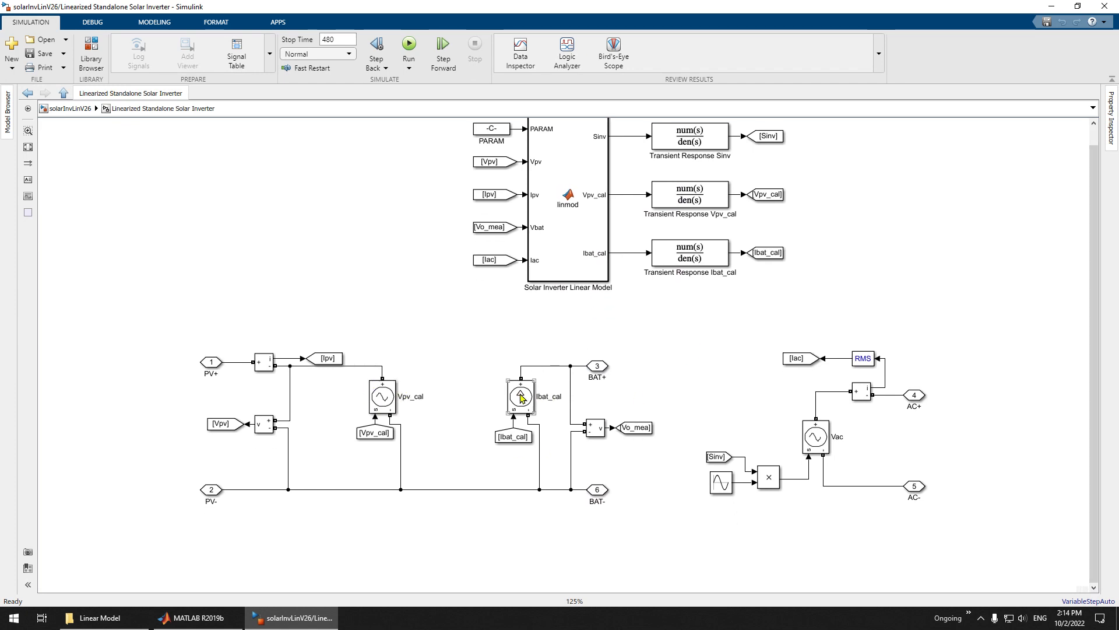
pyautogui.click(821, 427)
pyautogui.click(408, 414)
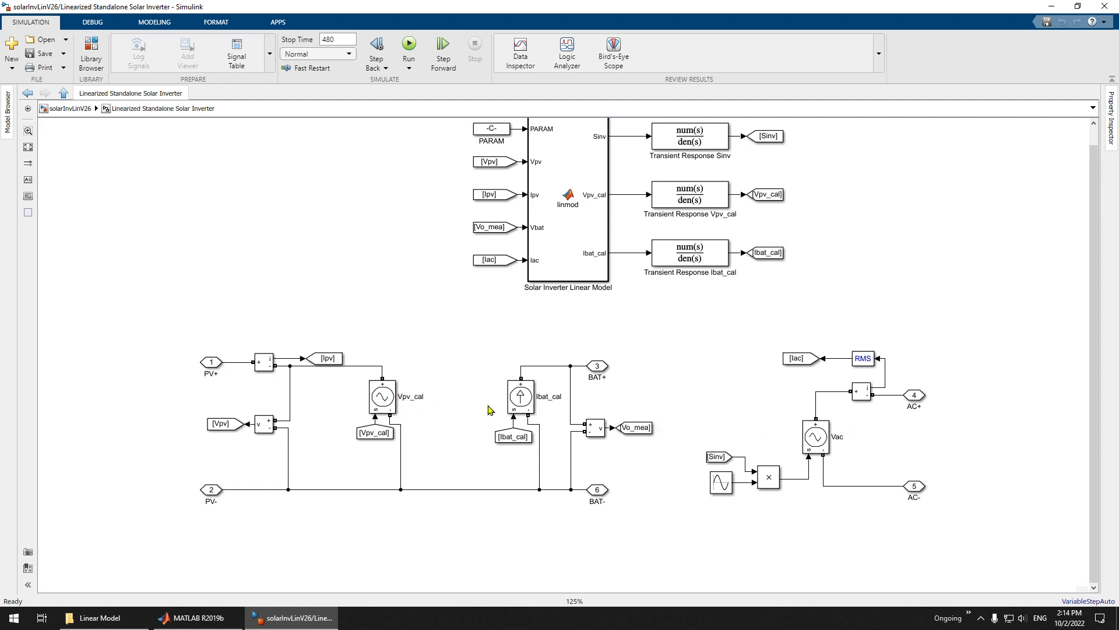
pyautogui.scroll(3, 672, 326)
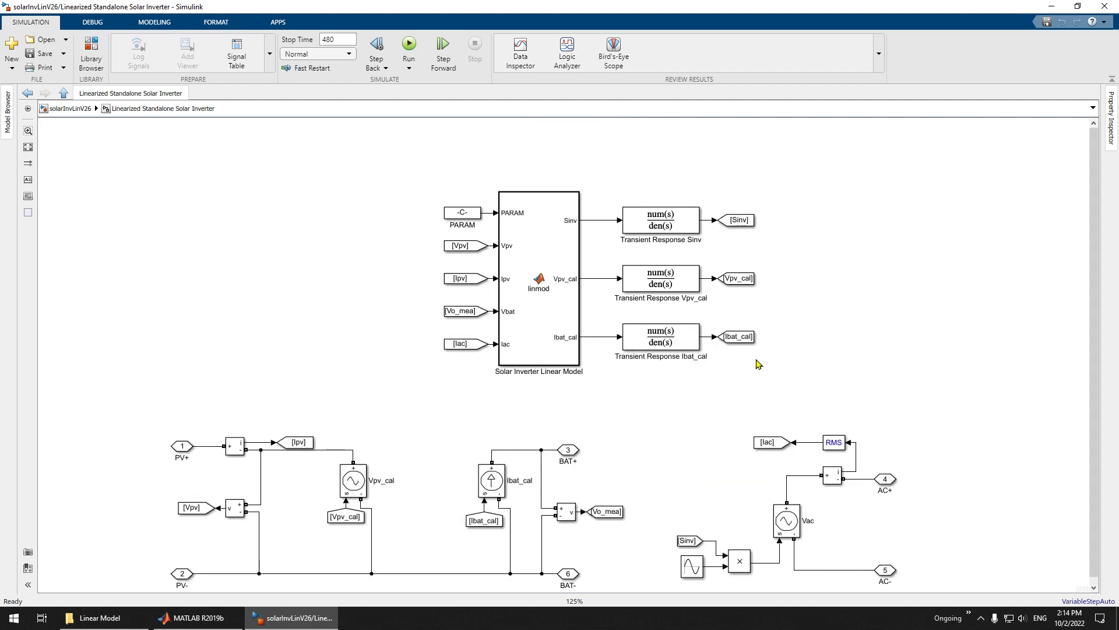
pyautogui.click(548, 211)
pyautogui.click(144, 142)
pyautogui.click(53, 110)
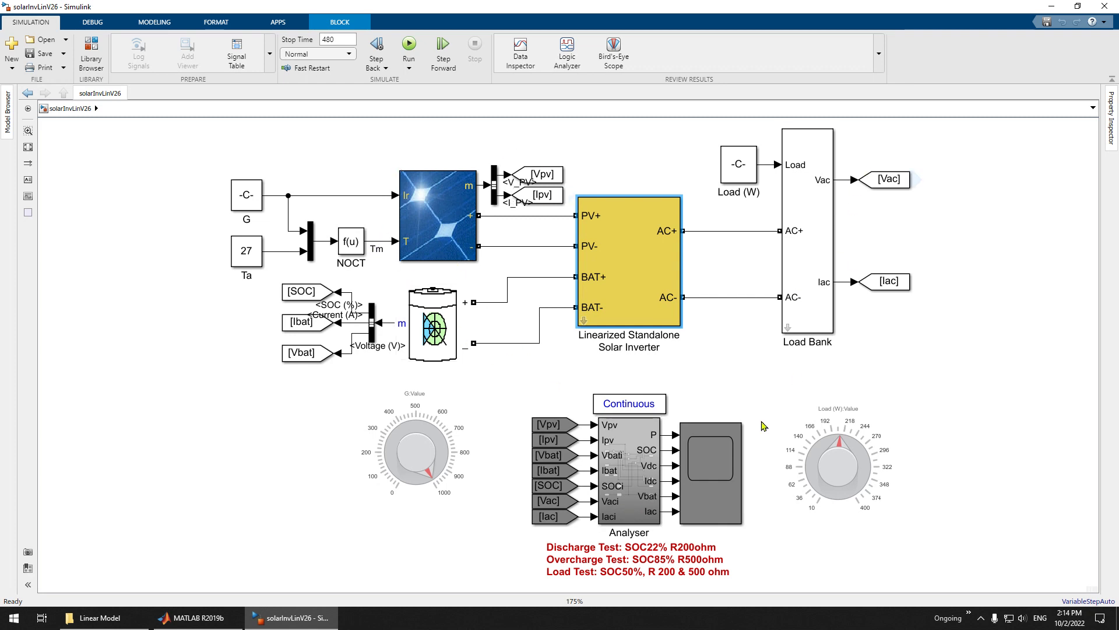
# Open the Scope at full-screen size to view its six plots, and minimize it again.
pyautogui.click(703, 462)
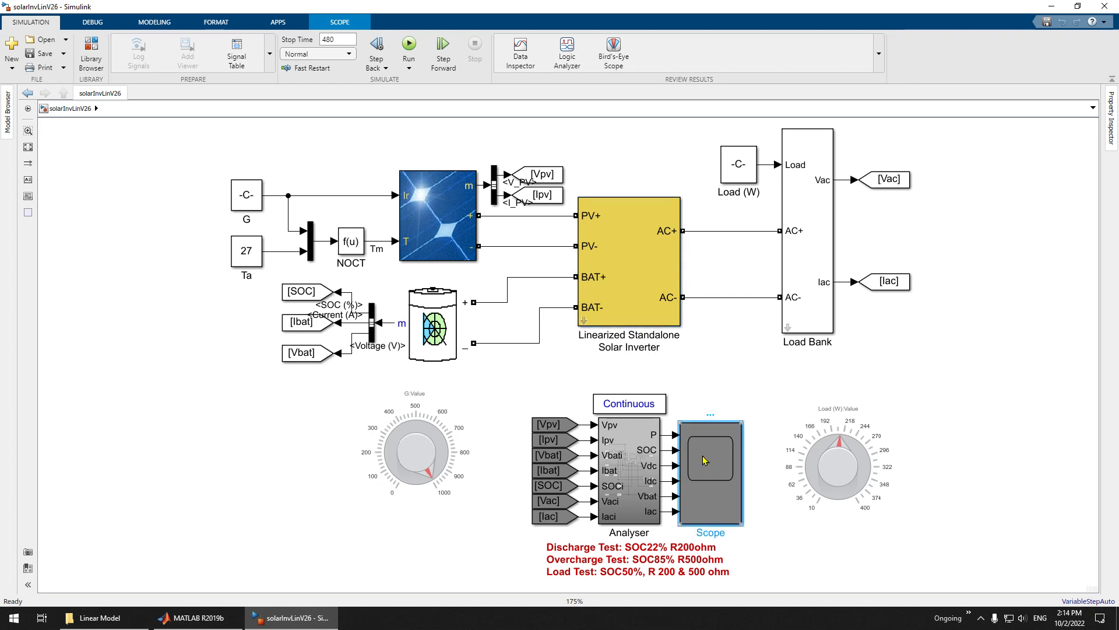
pyautogui.doubleClick(704, 461)
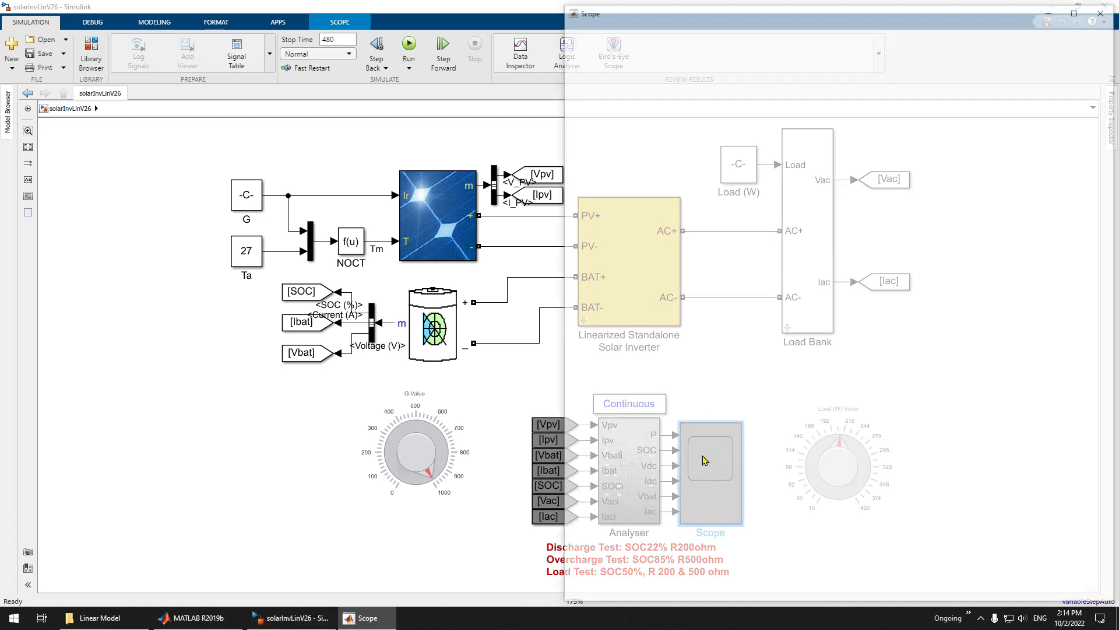
pyautogui.moveTo(975, 13); pyautogui.dragTo(670, 1)
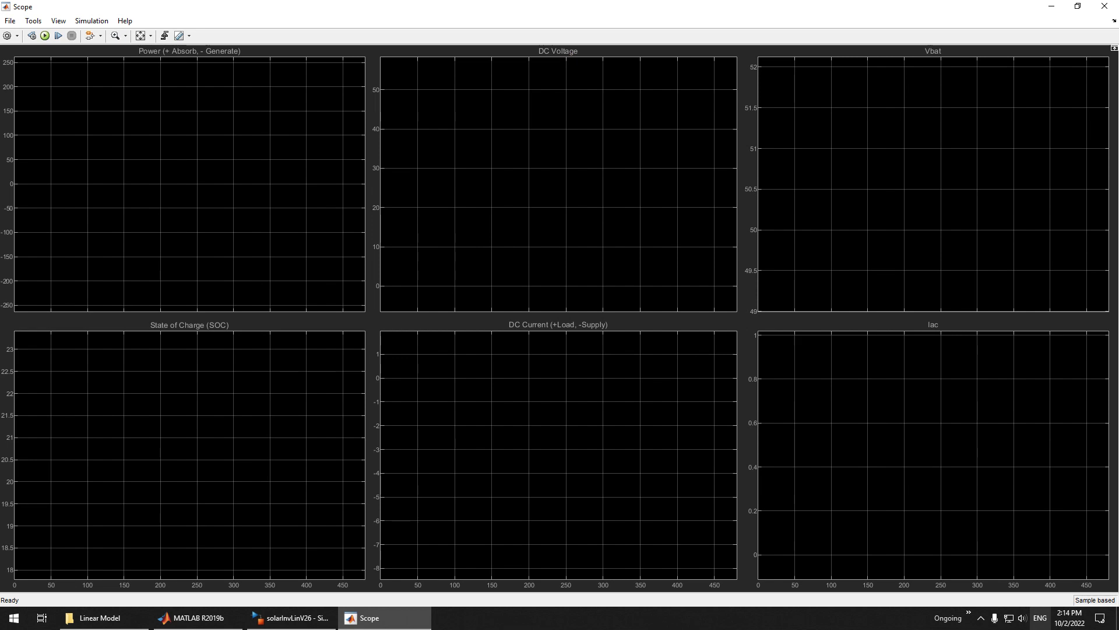
pyautogui.click(981, 617)
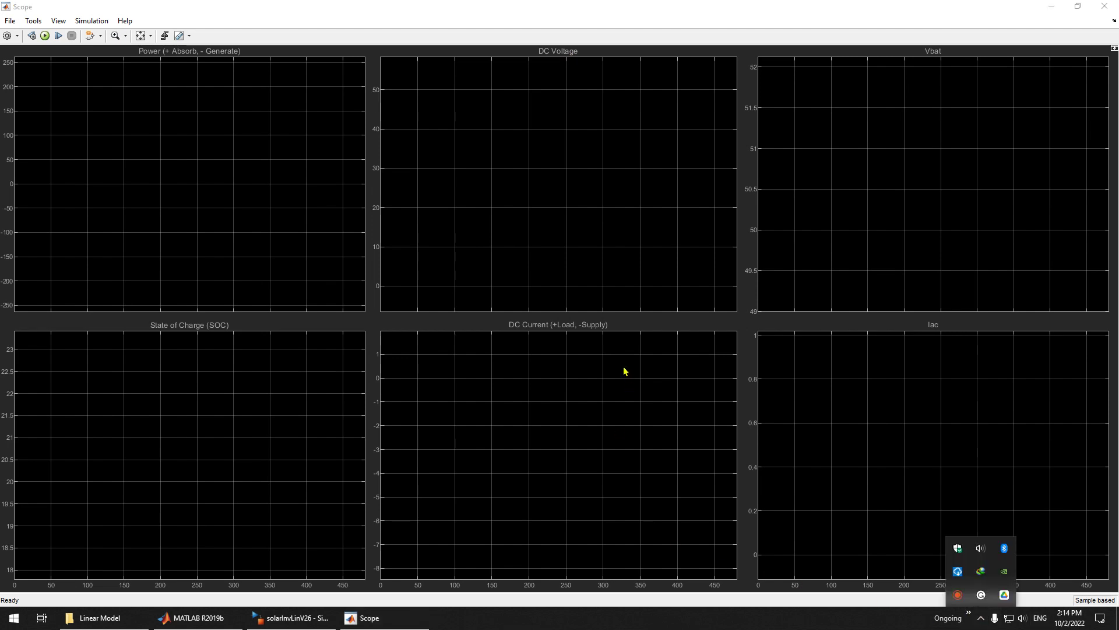
pyautogui.click(957, 595)
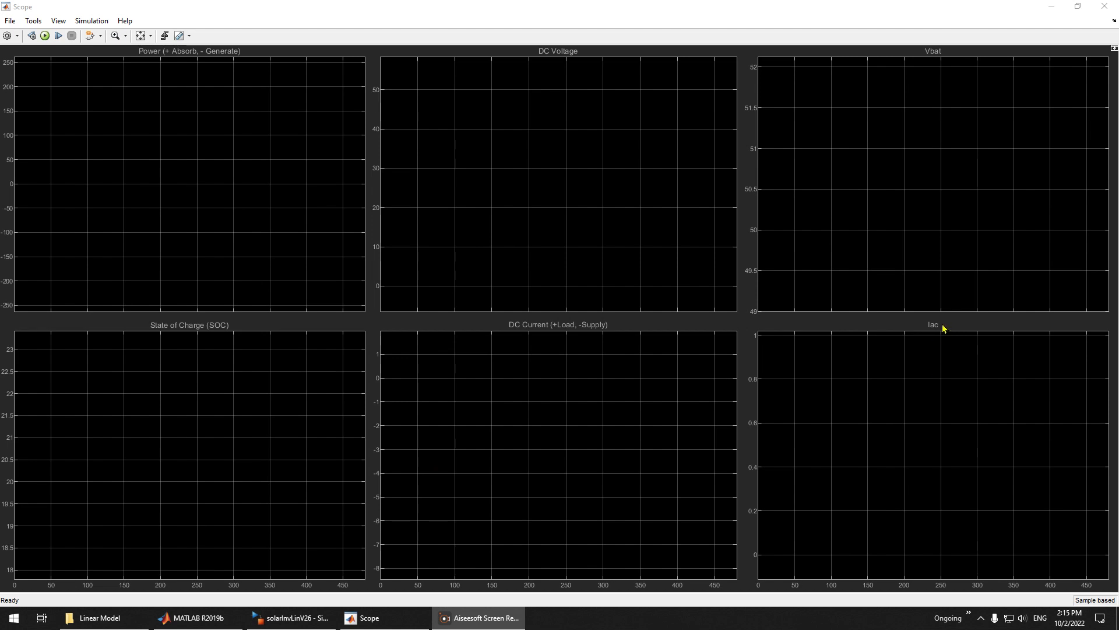
pyautogui.click(1051, 7)
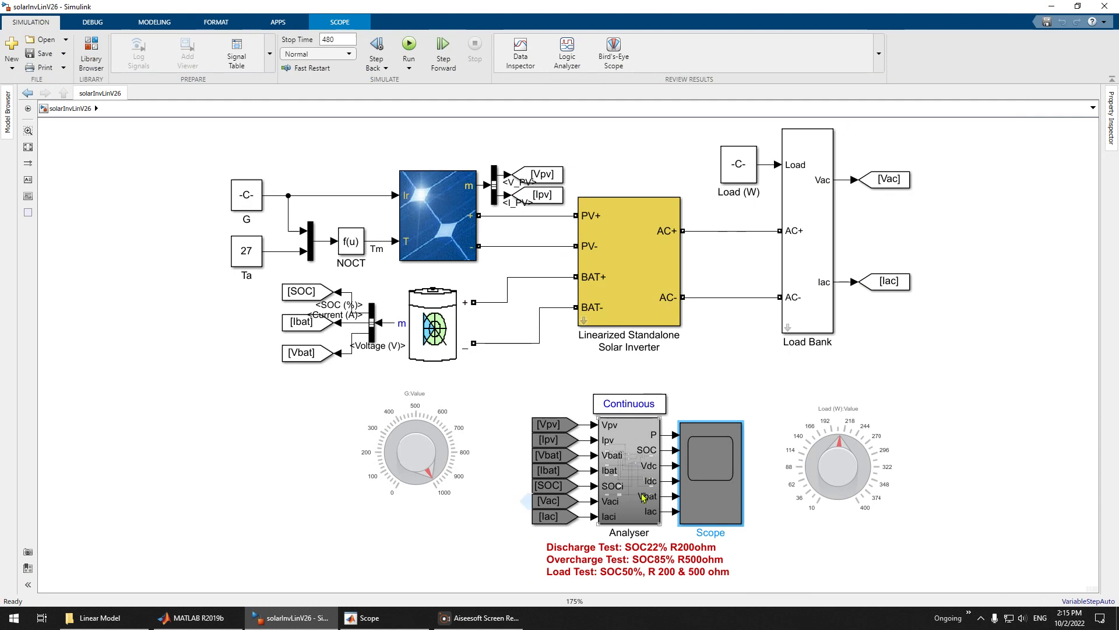
pyautogui.click(394, 414)
pyautogui.click(248, 198)
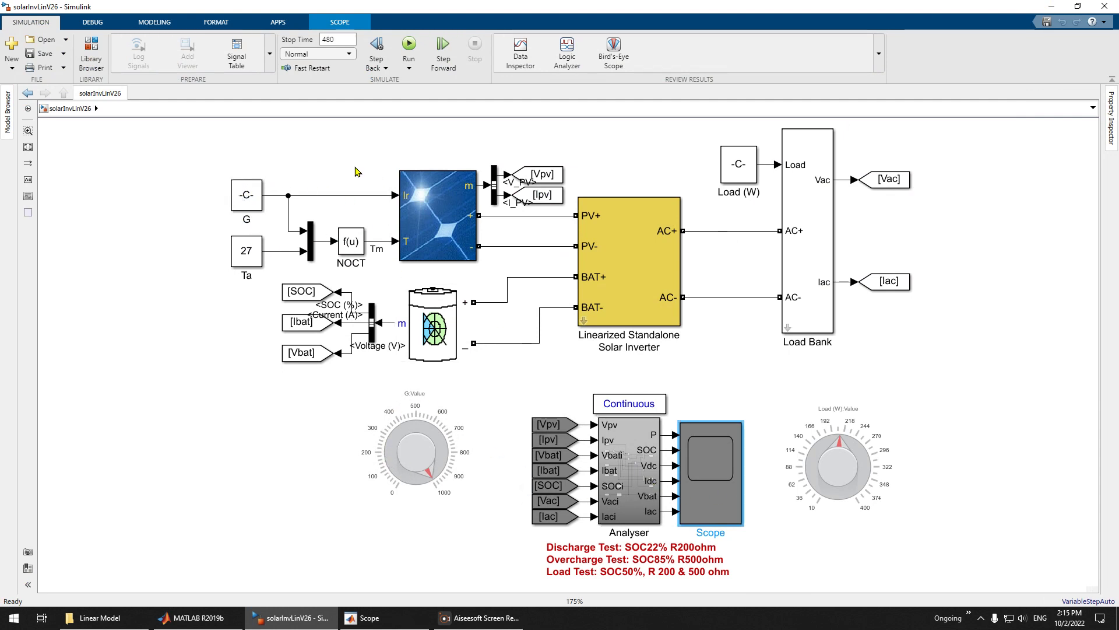
pyautogui.click(244, 263)
pyautogui.click(356, 281)
pyautogui.click(454, 229)
pyautogui.click(259, 260)
pyautogui.click(261, 251)
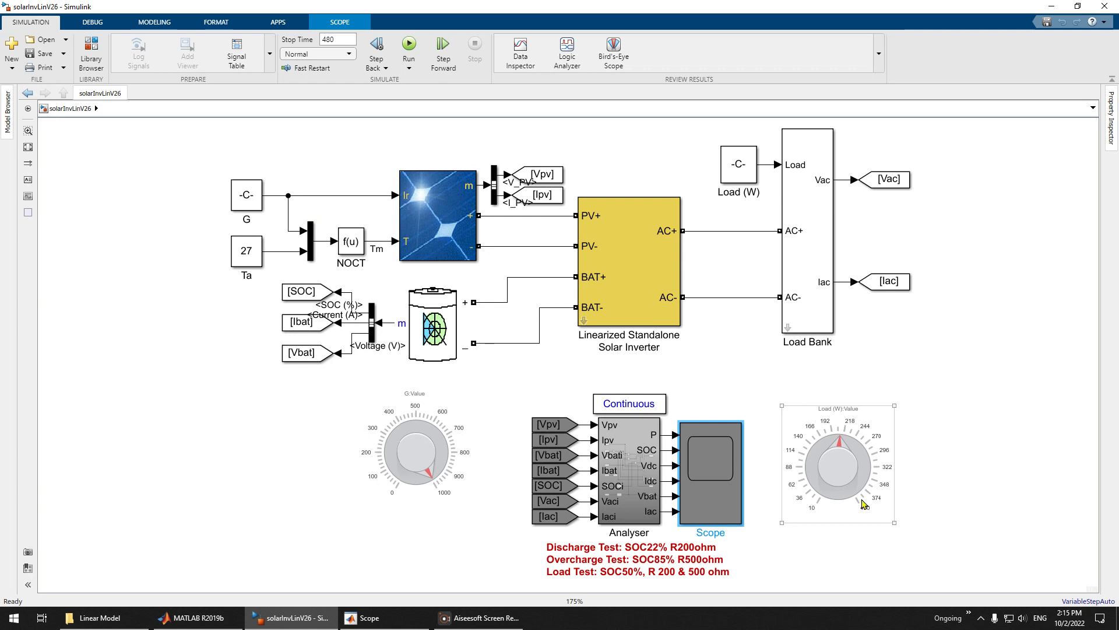
# Review the Load Bank's load mode, load resistances and oscillate time, and close its parameters.
pyautogui.doubleClick(826, 243)
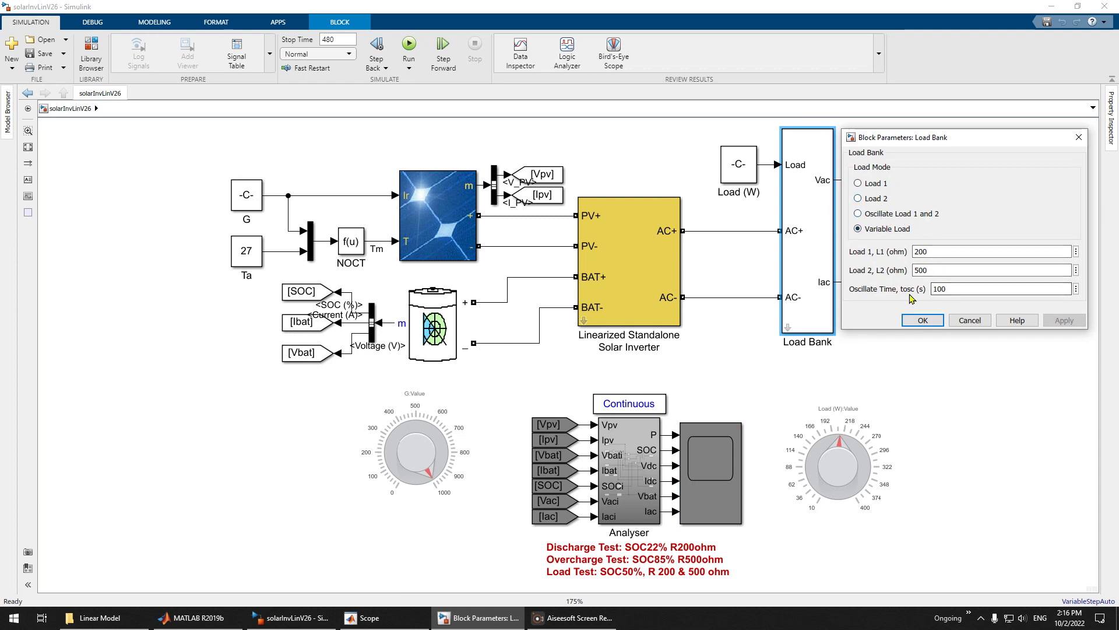
pyautogui.click(865, 442)
pyautogui.click(923, 471)
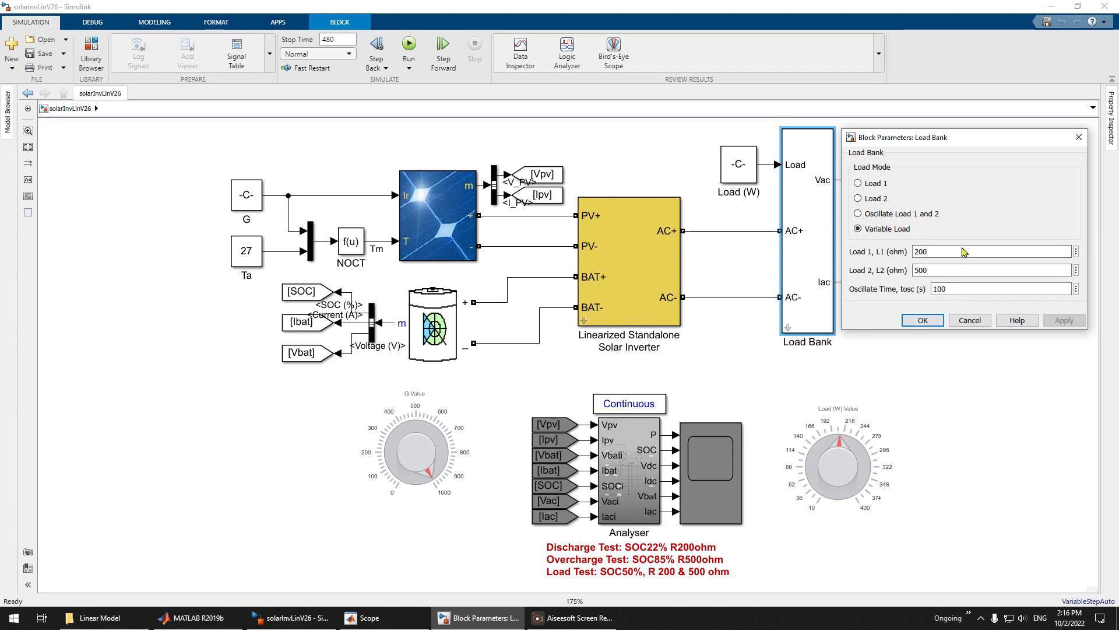
pyautogui.click(923, 320)
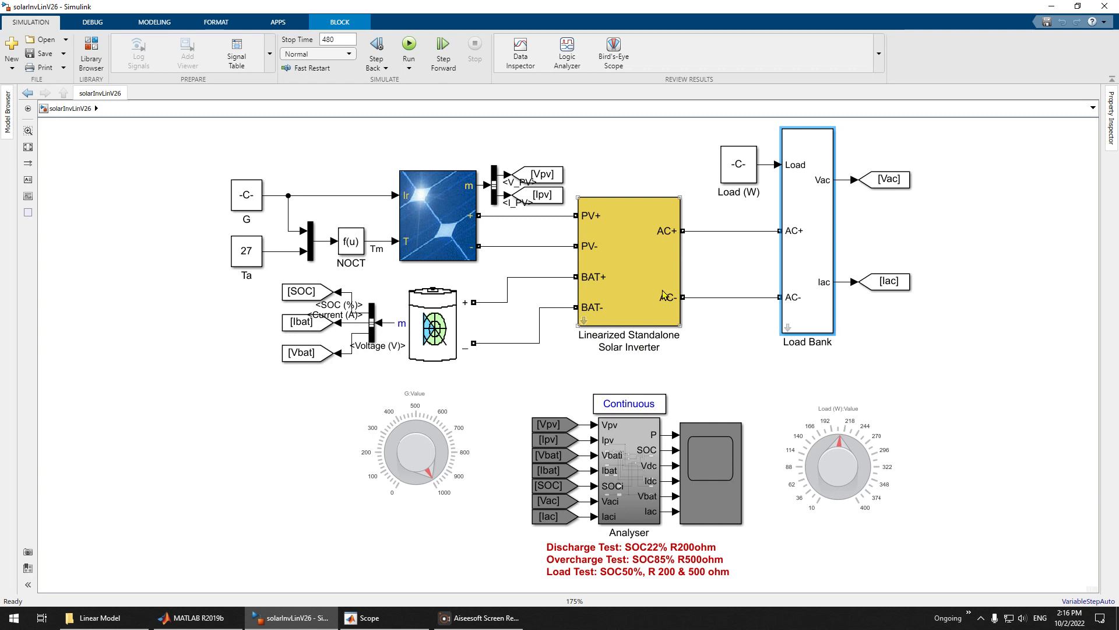
# Review the Battery block's type, nominal voltage, rated capacity and initial state of charge, and close its parameters.
pyautogui.click(337, 40)
pyautogui.doubleClick(447, 336)
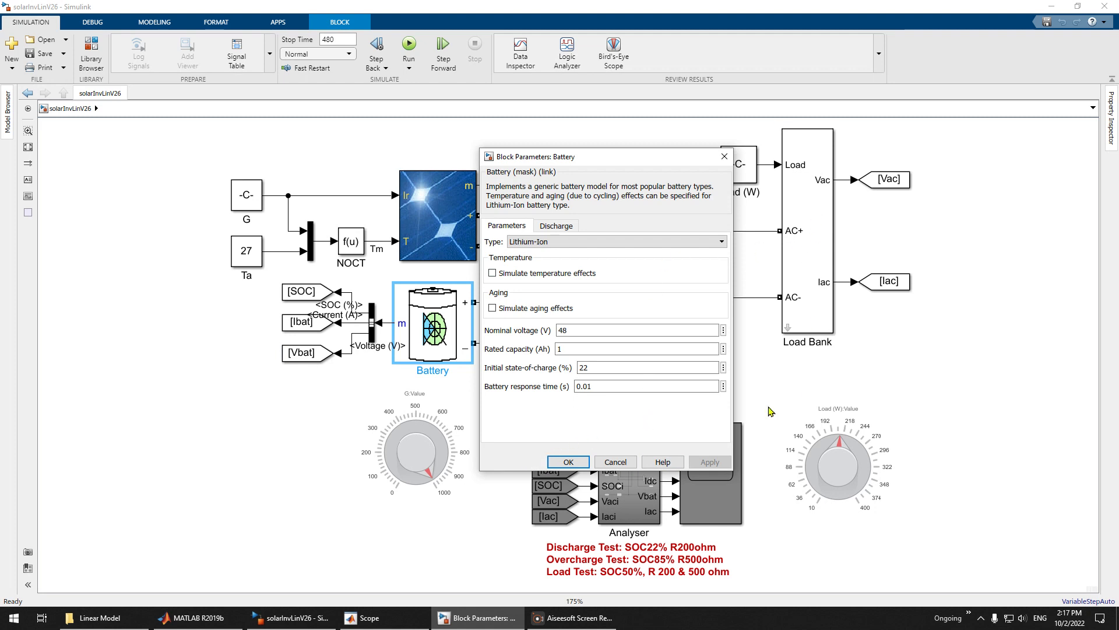
pyautogui.click(563, 460)
# Open the Linearized Standalone Solar Inverter's parameters and review its About, Algorithm and Converter settings.
pyautogui.click(643, 241)
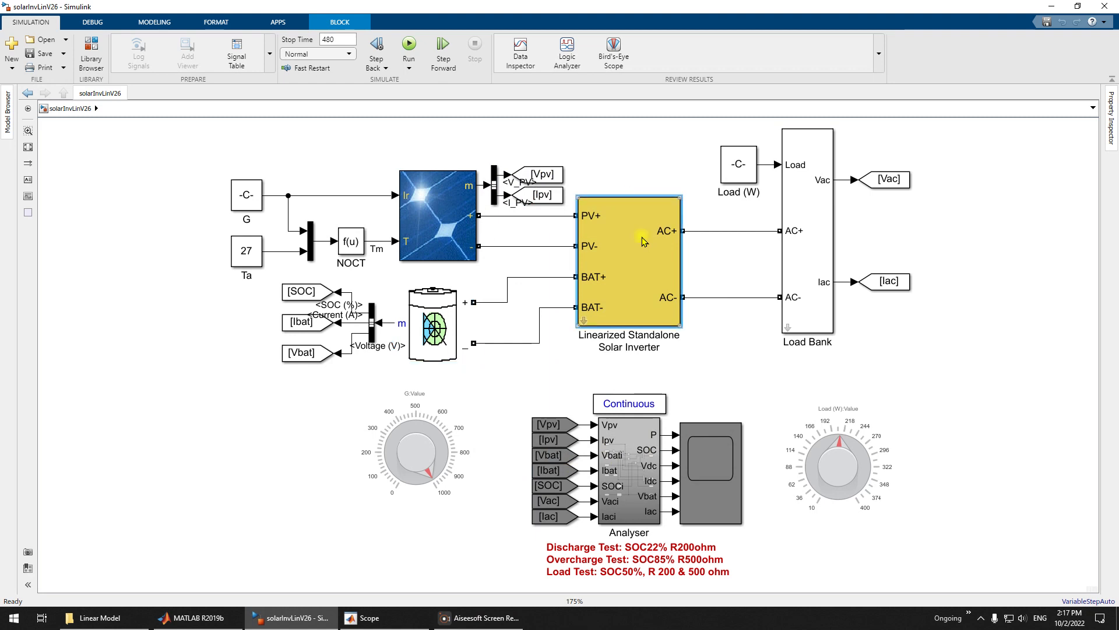
pyautogui.doubleClick(643, 241)
pyautogui.moveTo(851, 120); pyautogui.dragTo(557, 232)
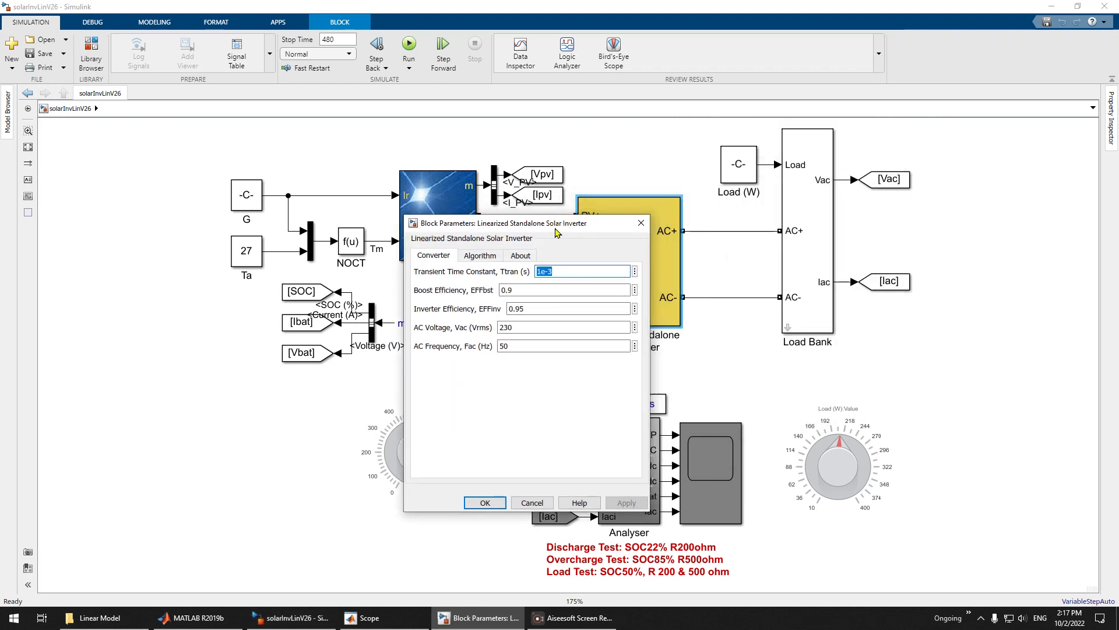
pyautogui.click(520, 256)
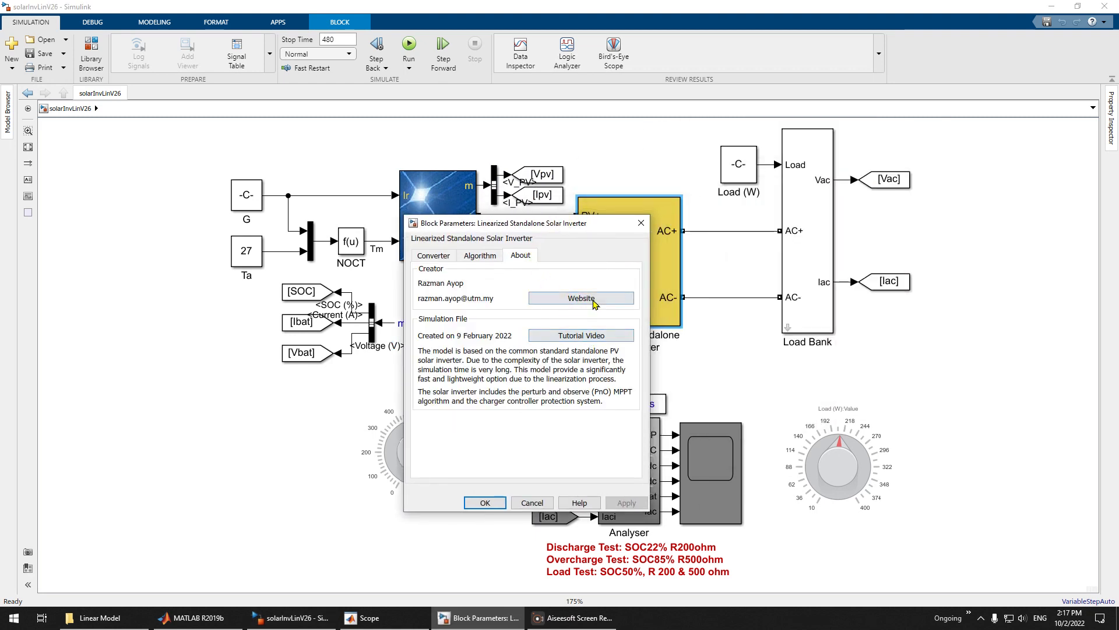
pyautogui.click(620, 565)
pyautogui.click(479, 255)
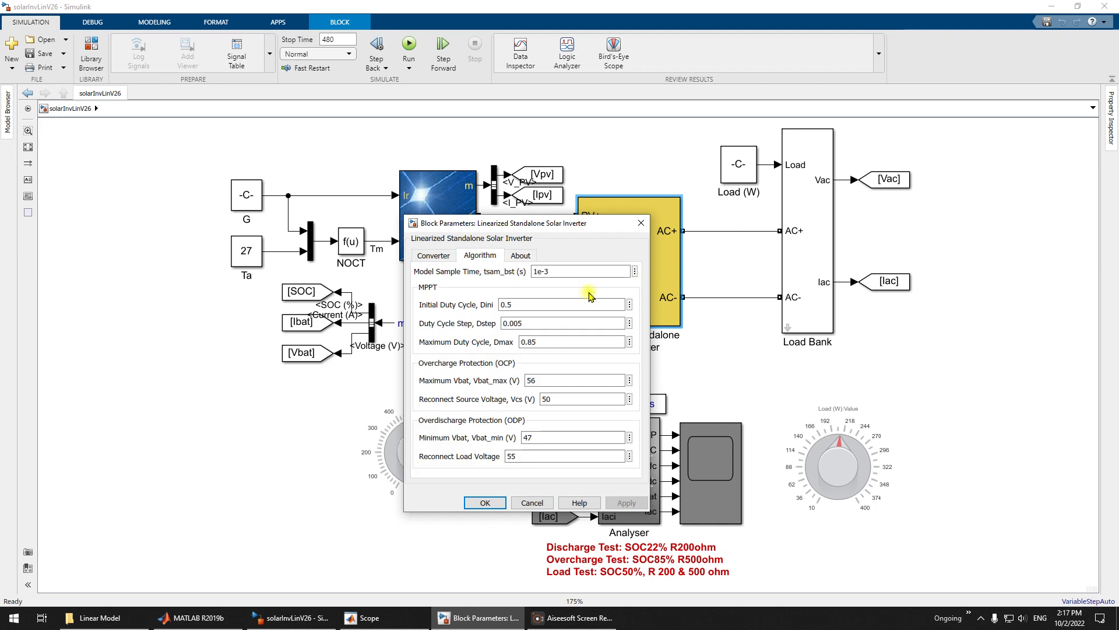
pyautogui.click(449, 259)
pyautogui.click(470, 258)
pyautogui.click(437, 256)
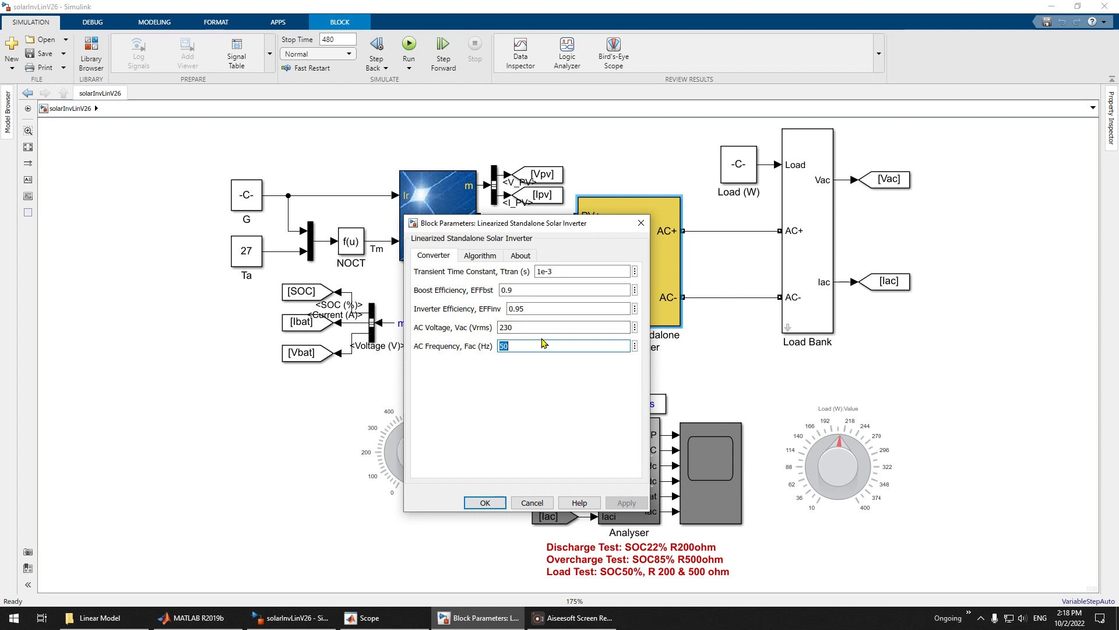
# Review the inverter's model sample time and its MPPT initial duty cycle, duty cycle step and maximum duty cycle.
pyautogui.moveTo(546, 224); pyautogui.dragTo(314, 207)
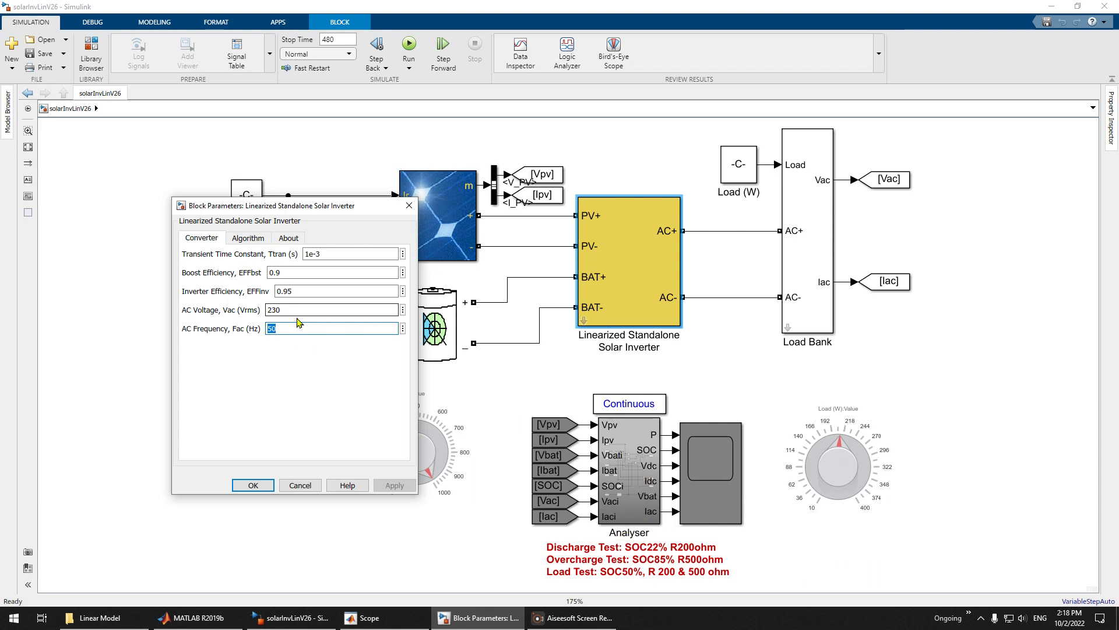
pyautogui.moveTo(318, 206); pyautogui.dragTo(508, 229)
pyautogui.click(438, 262)
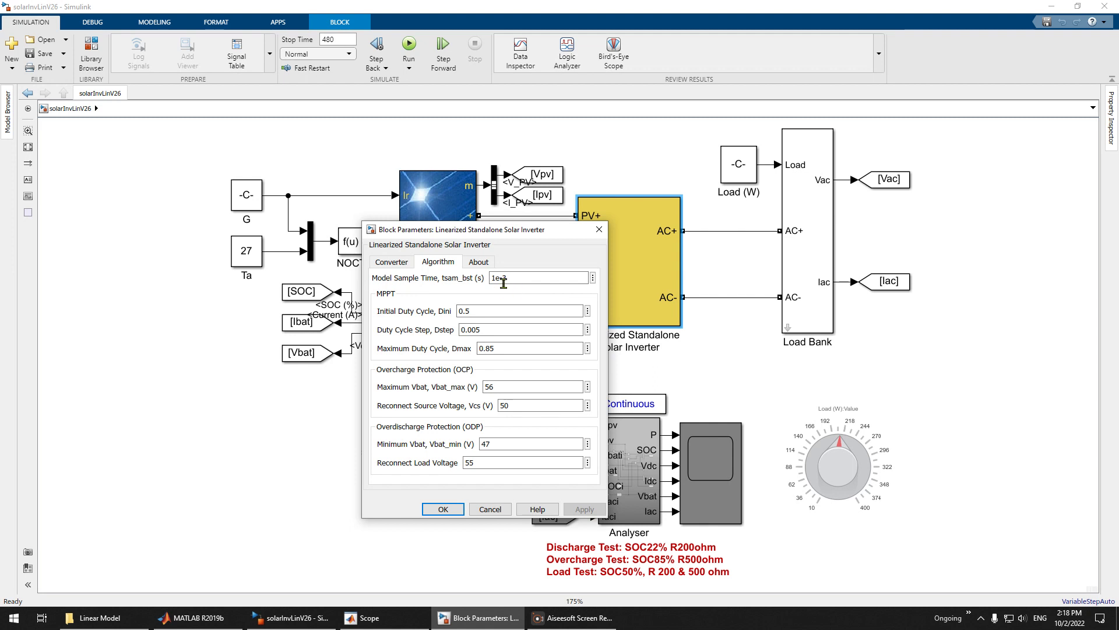
pyautogui.doubleClick(524, 279)
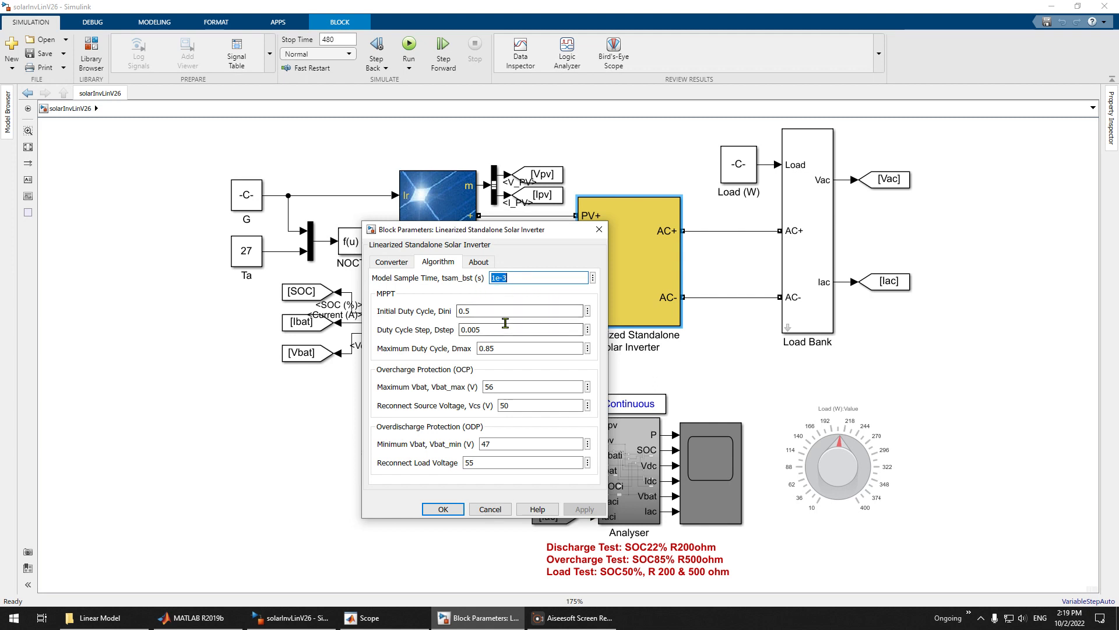
pyautogui.press('Tab')
pyautogui.press('Tab')
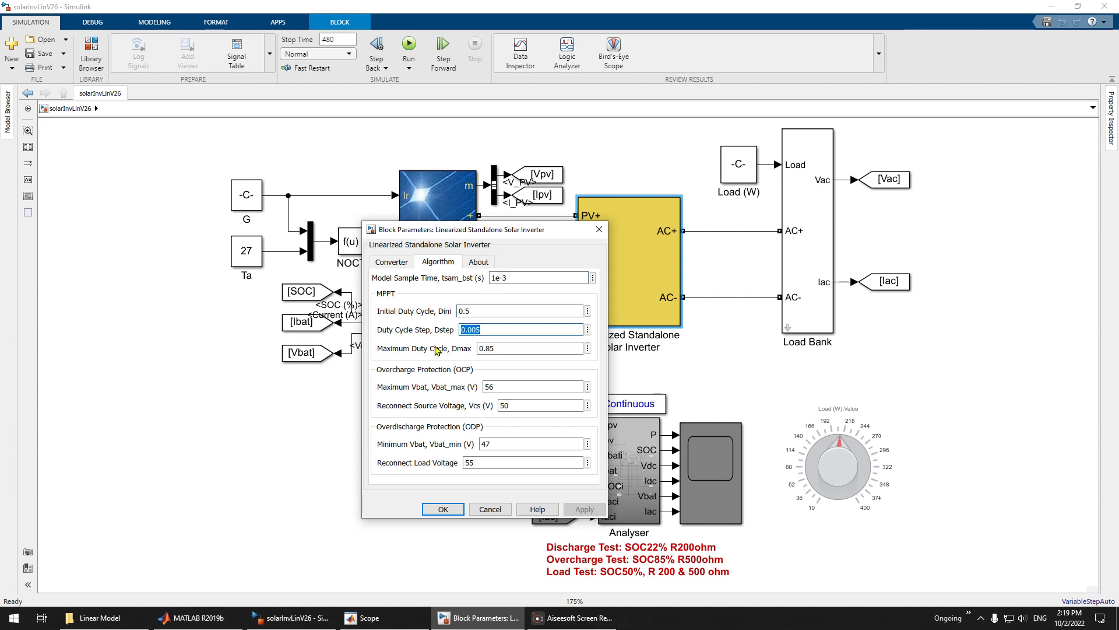
pyautogui.press('Tab')
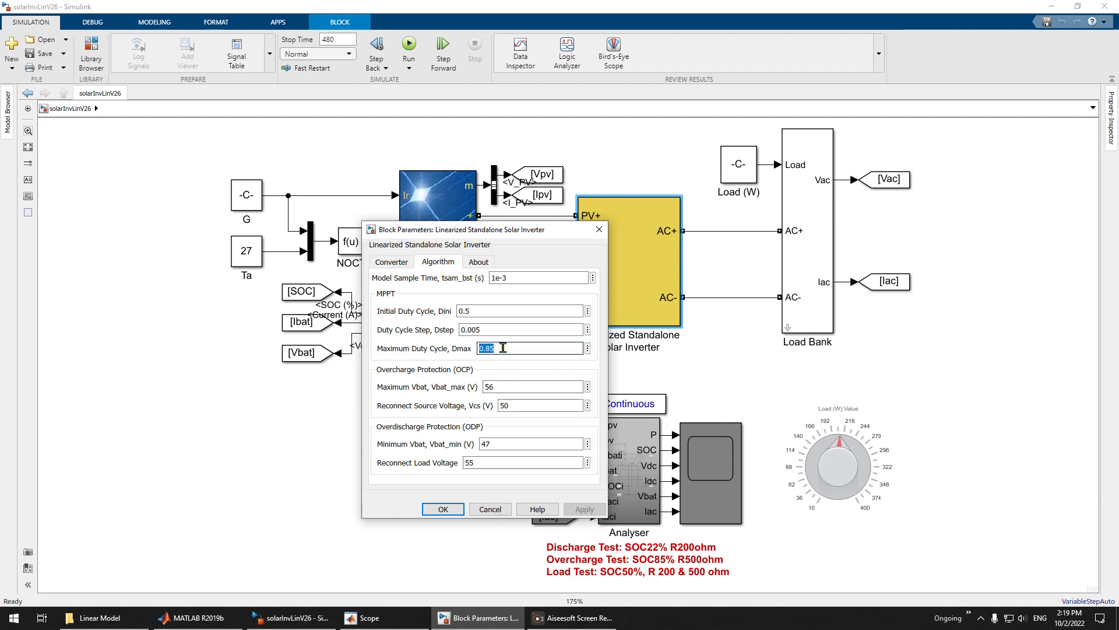
pyautogui.press('Tab')
# Review the inverter's overcharge and overdischarge protection voltages, and close its parameters.
pyautogui.click(531, 387)
pyautogui.press('Tab')
pyautogui.press('Tab')
pyautogui.press('Tab')
pyautogui.click(392, 262)
pyautogui.click(438, 262)
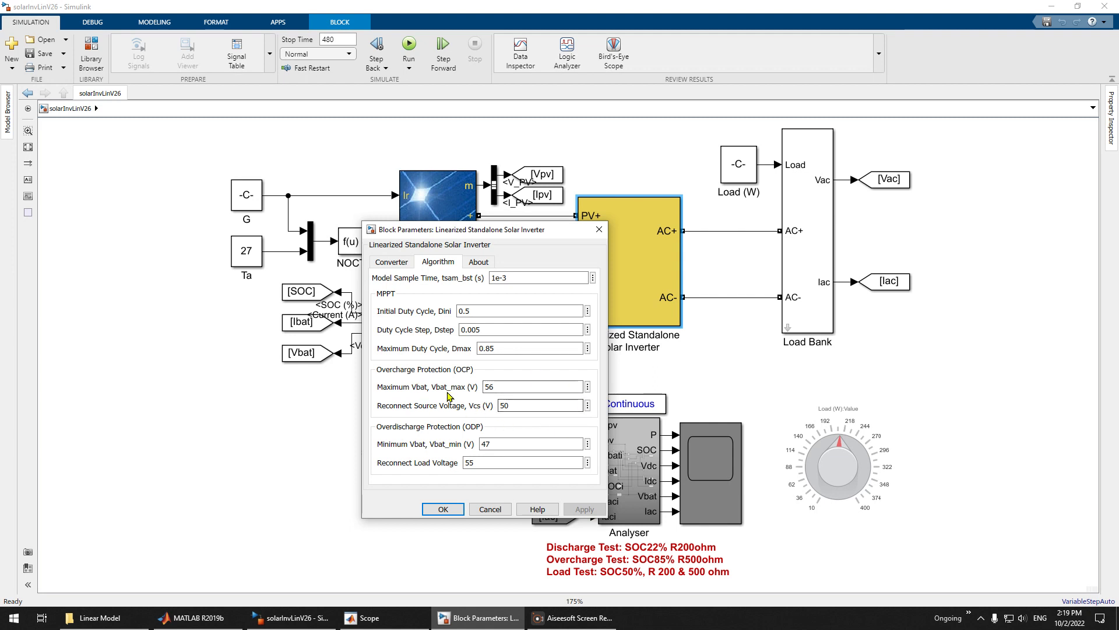
pyautogui.click(444, 511)
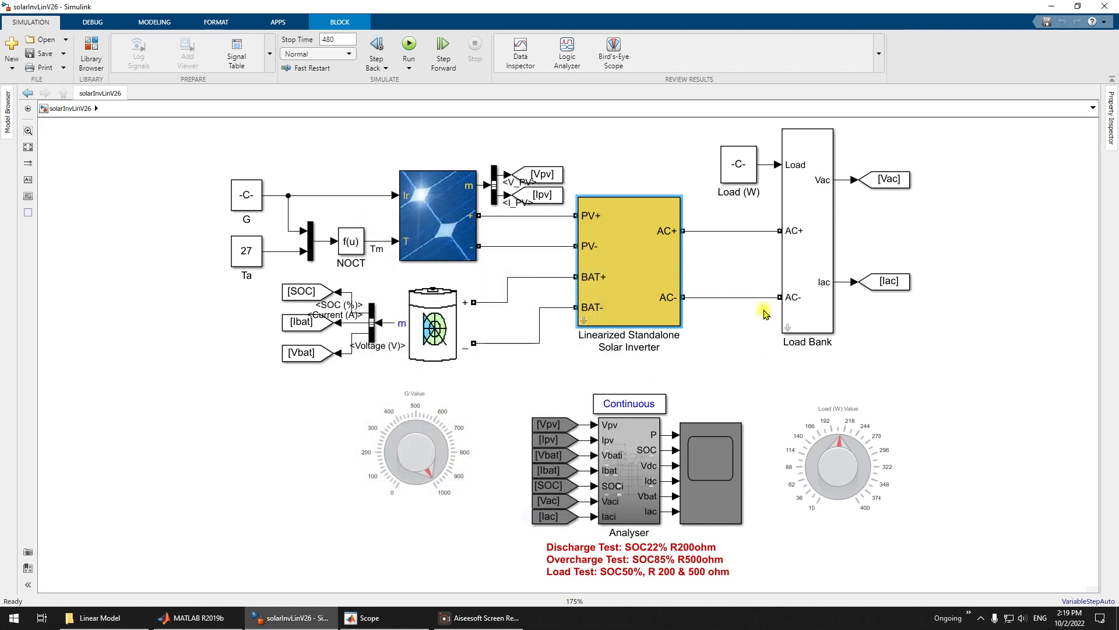
# Run the solar inverter simulation and open the Scope to watch its plots.
pyautogui.click(140, 126)
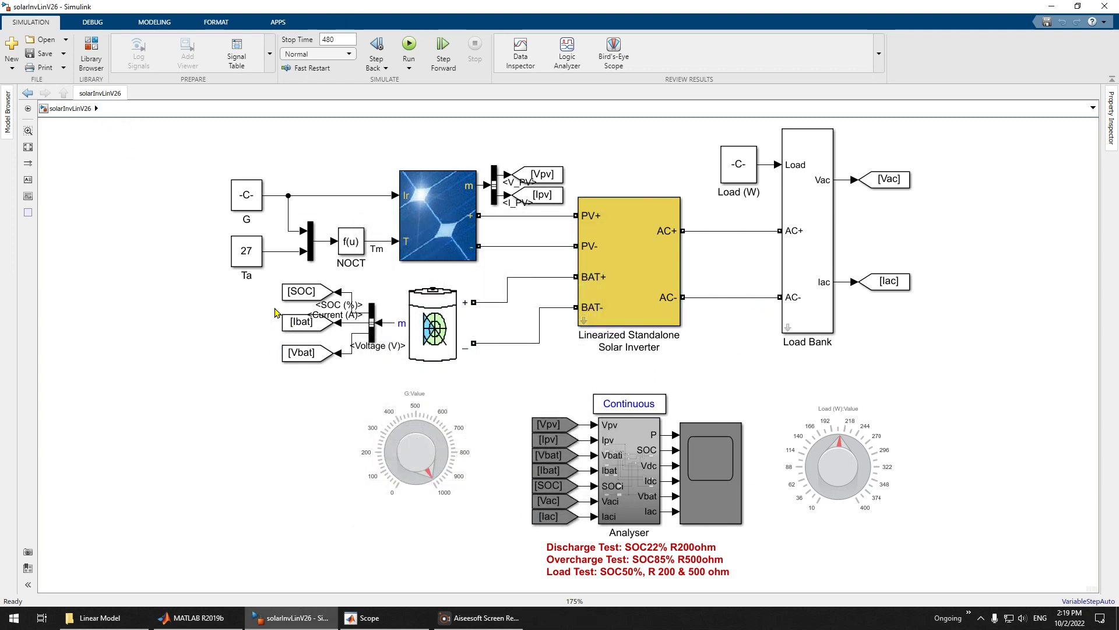
pyautogui.click(410, 43)
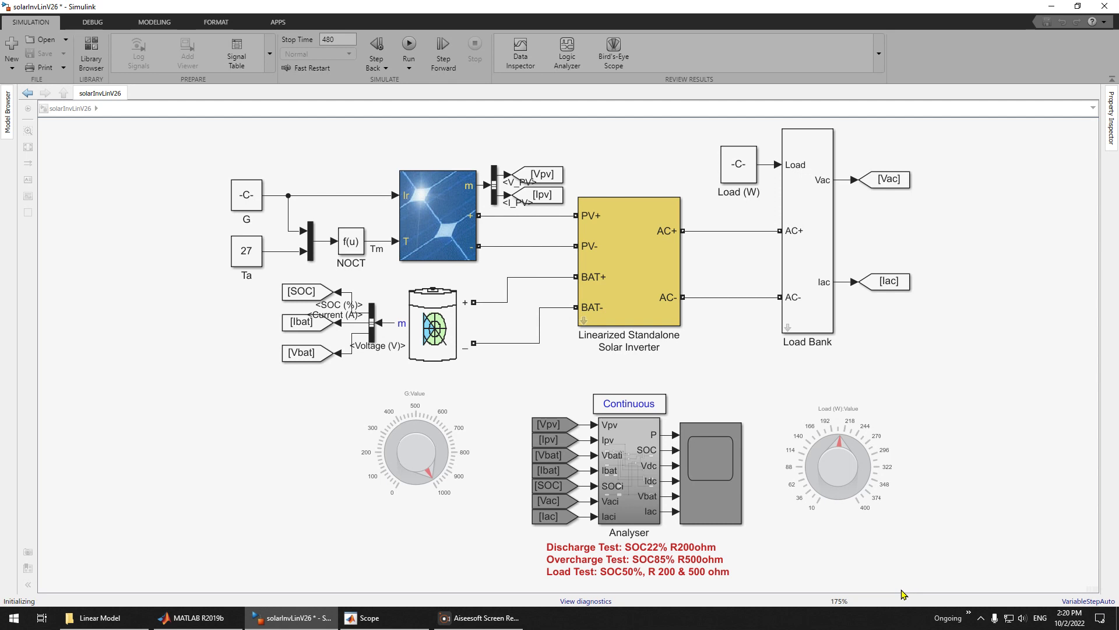
pyautogui.doubleClick(702, 467)
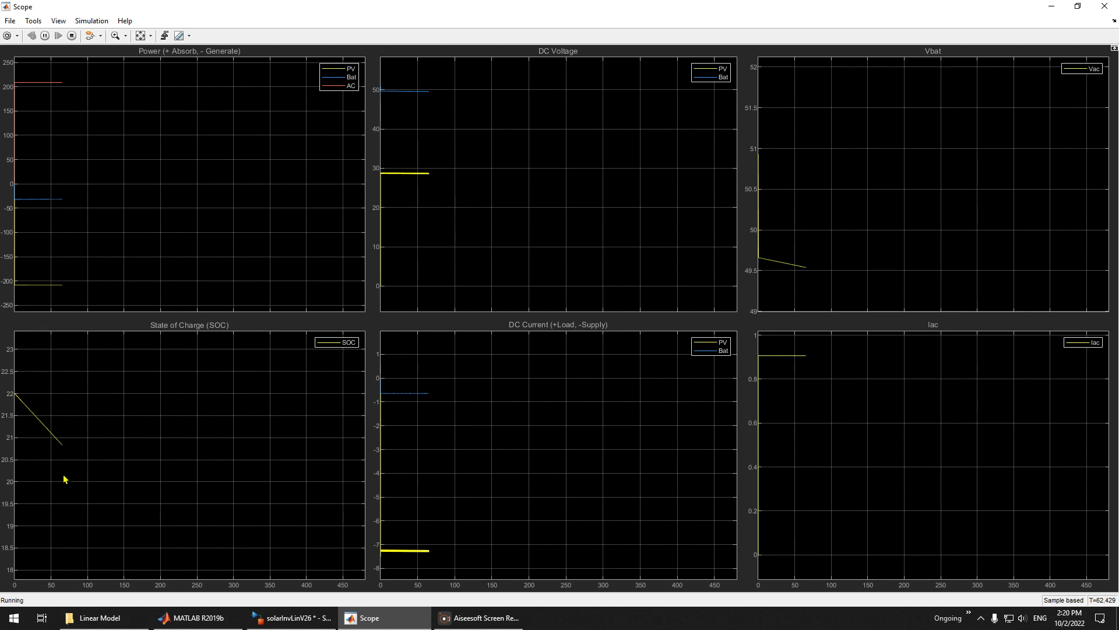
# Arrange the Scope side by side with the solarInvLinV26 model and stop the running simulation.
pyautogui.moveTo(1022, 6); pyautogui.dragTo(1, 8)
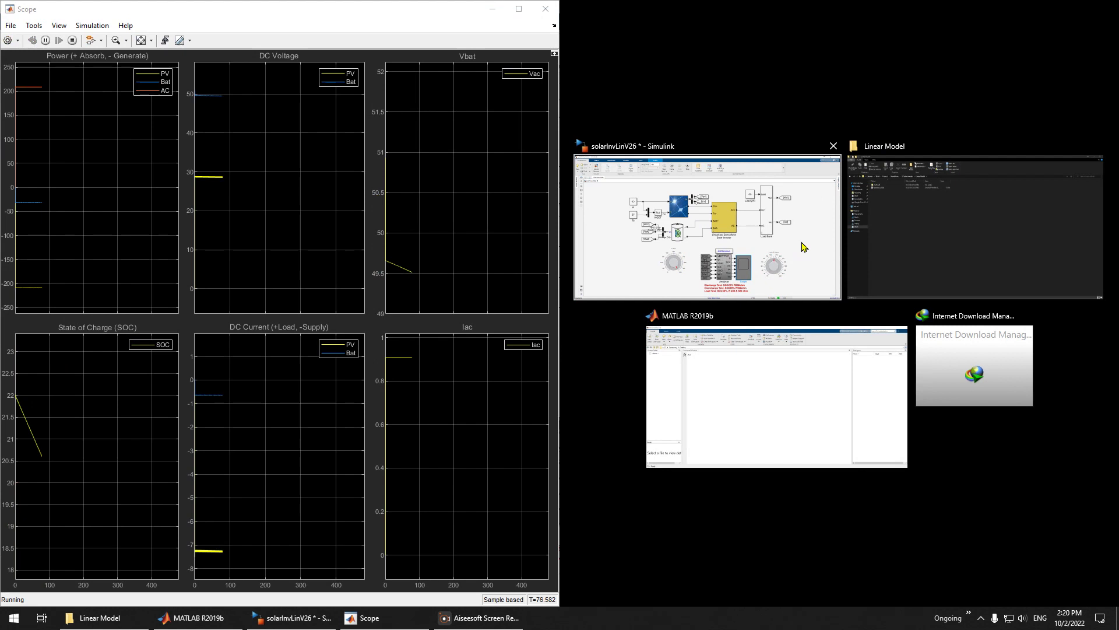
pyautogui.click(707, 227)
pyautogui.click(73, 41)
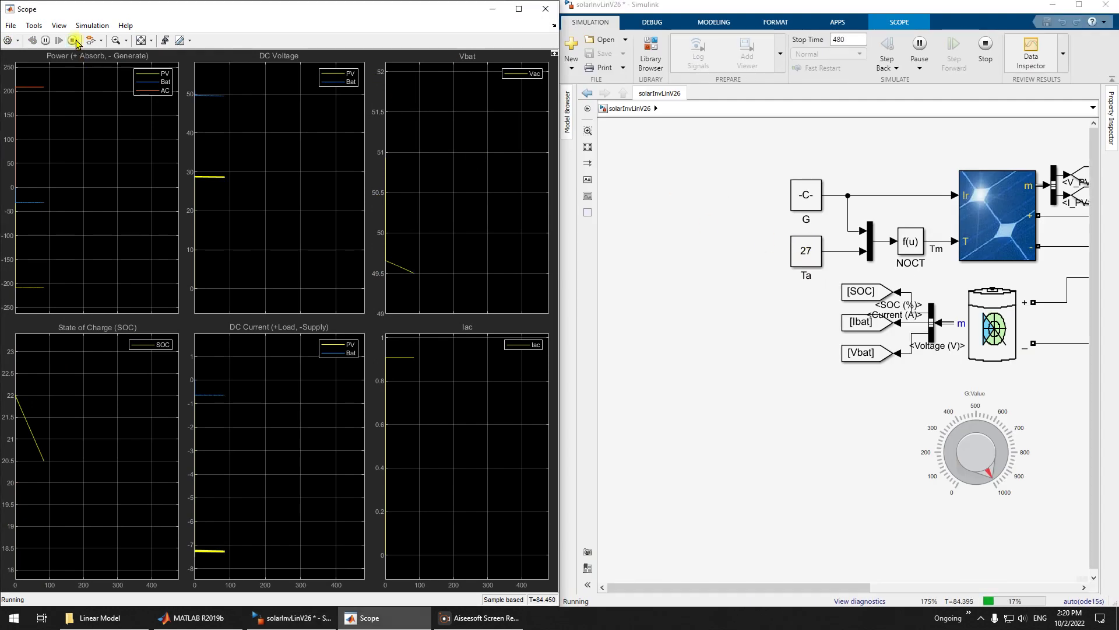
pyautogui.click(751, 325)
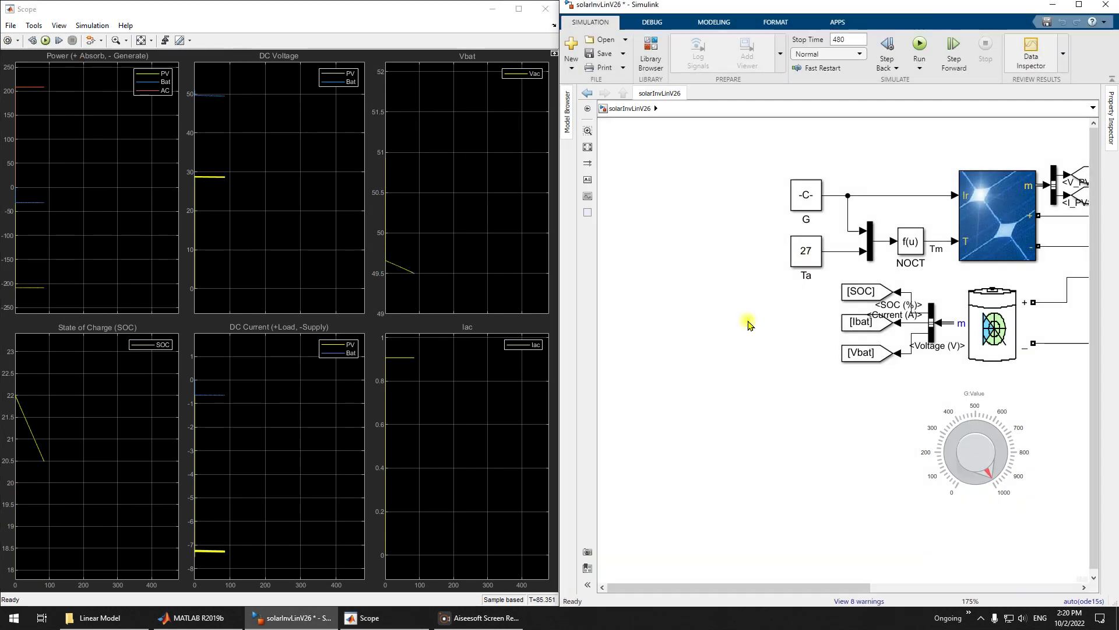
pyautogui.press('space')
# Check that the Load Bank uses Variable Load, rerun the simulation and lower the load to about 110 W.
pyautogui.doubleClick(1008, 272)
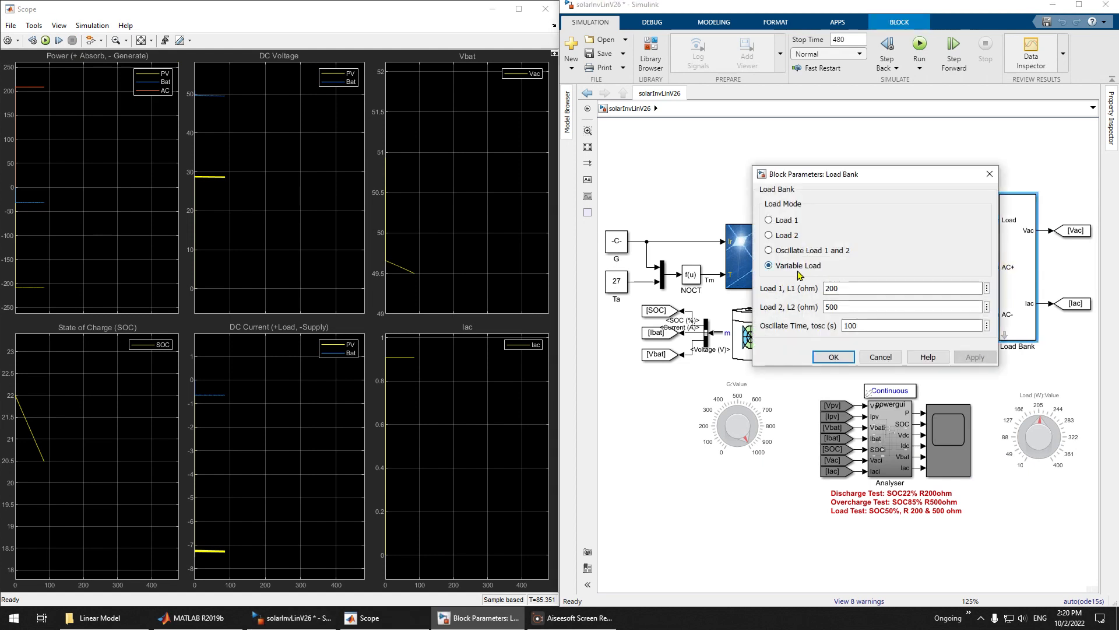
pyautogui.click(838, 358)
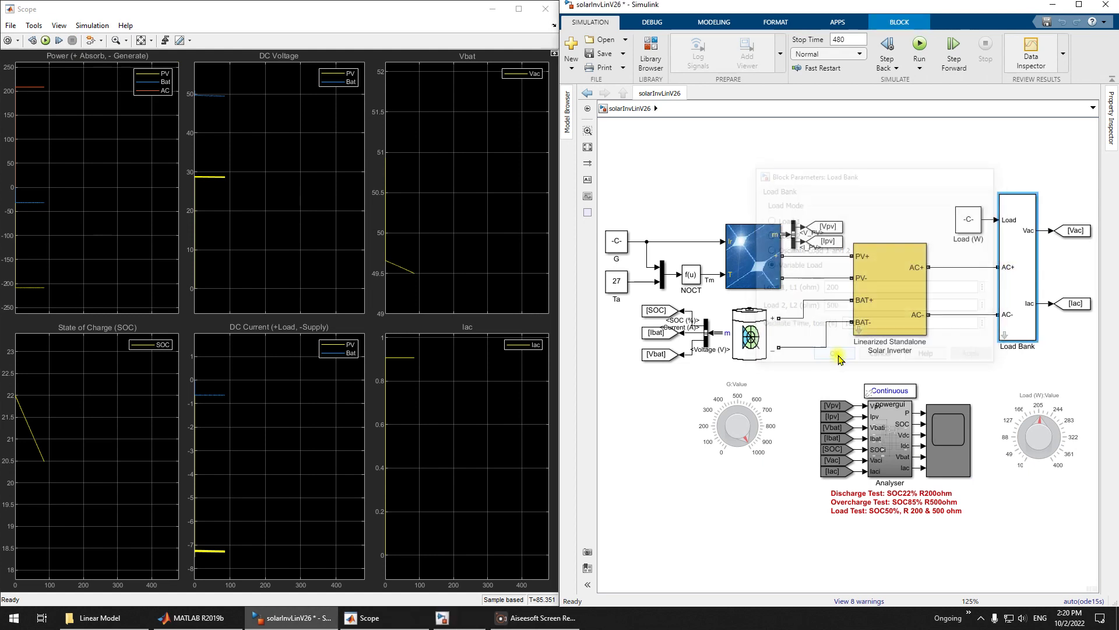
pyautogui.click(1027, 444)
pyautogui.click(919, 45)
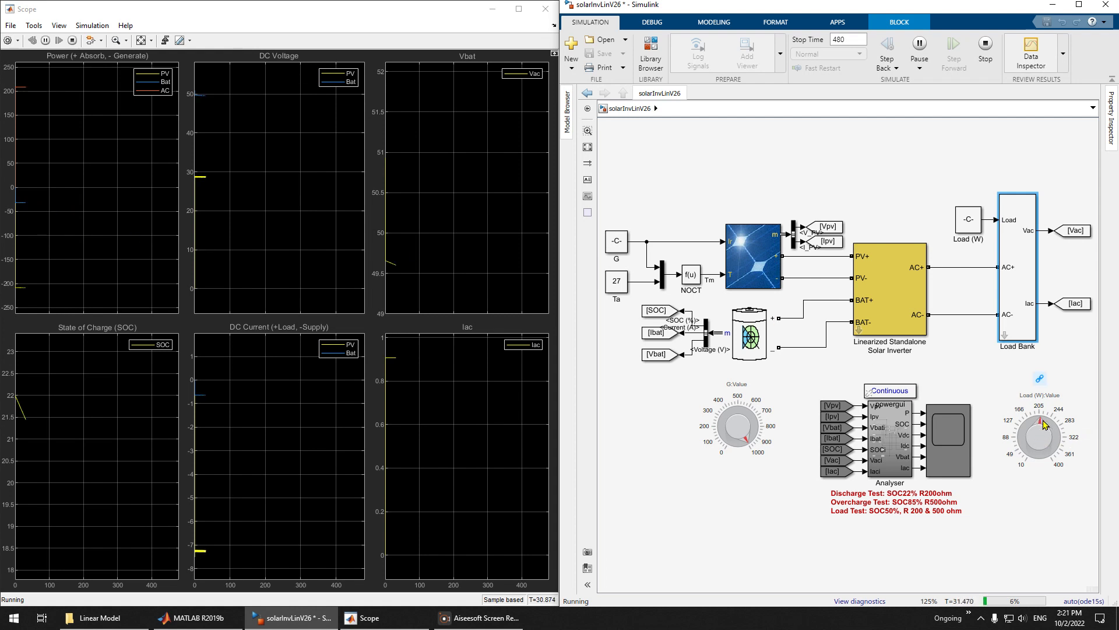
pyautogui.moveTo(1038, 422); pyautogui.dragTo(1023, 432)
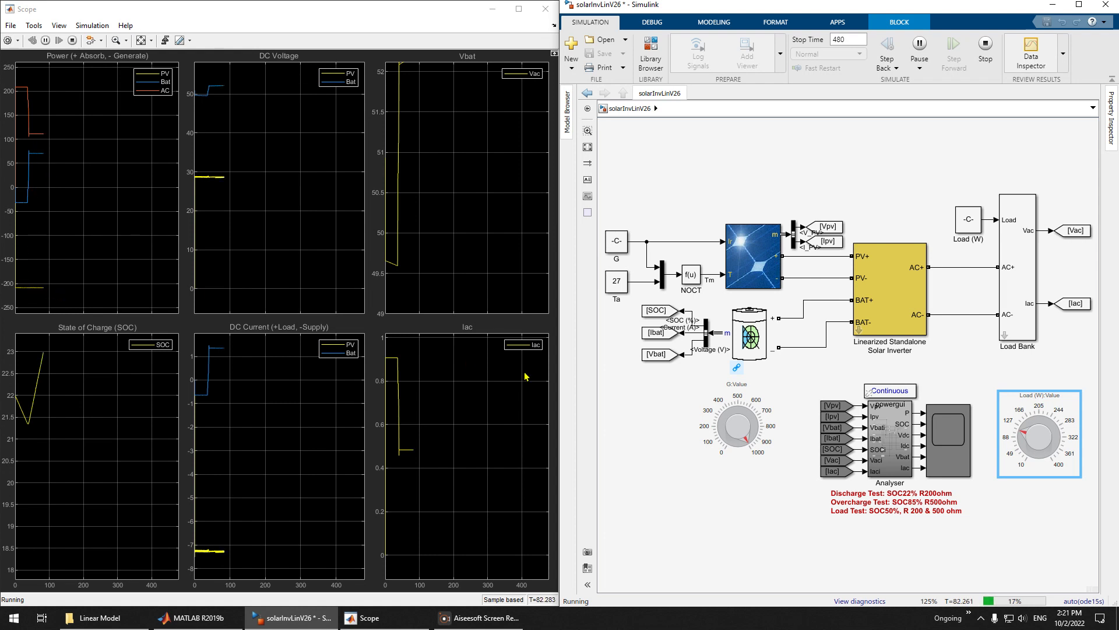
# Vary the irradiance G during the run to about 600, 550 and 400, and raise it to 1000.
pyautogui.click(745, 438)
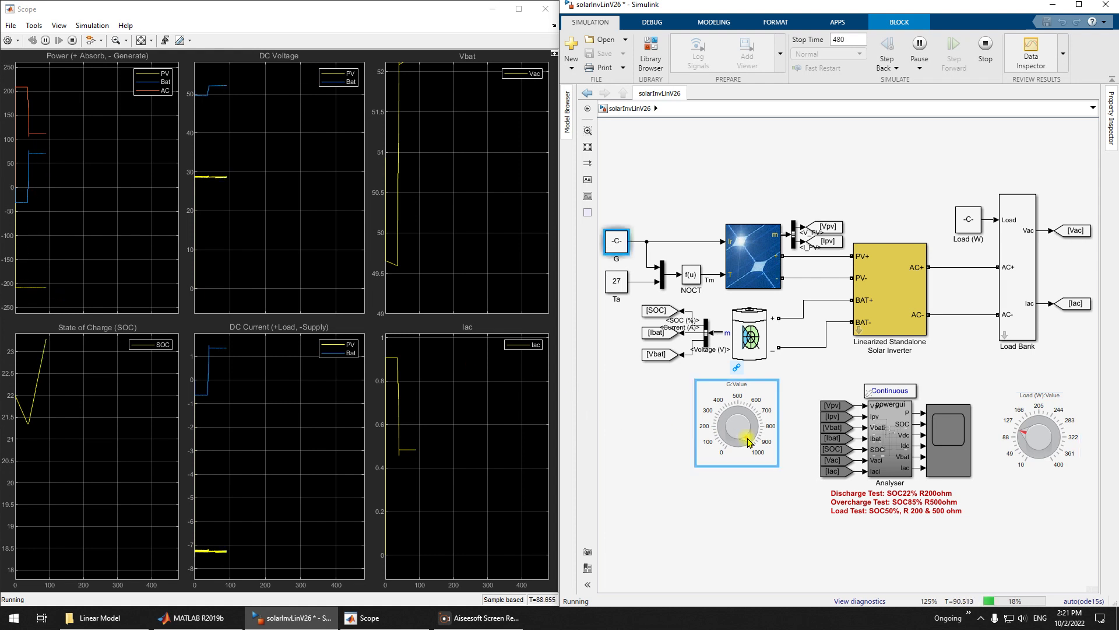
pyautogui.moveTo(752, 437); pyautogui.dragTo(748, 416)
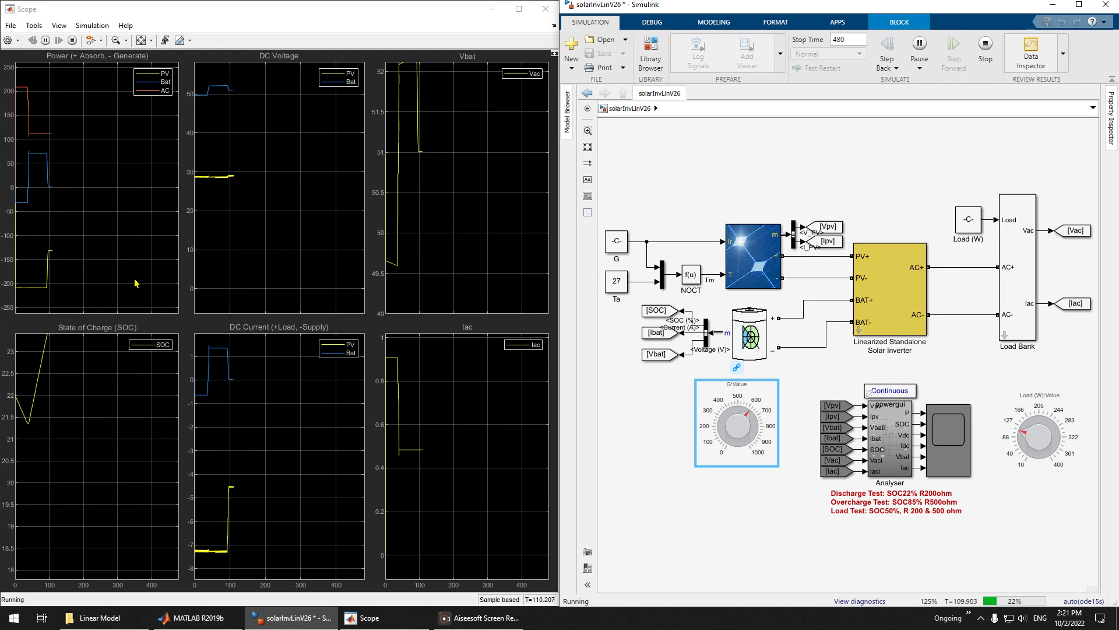
pyautogui.click(141, 41)
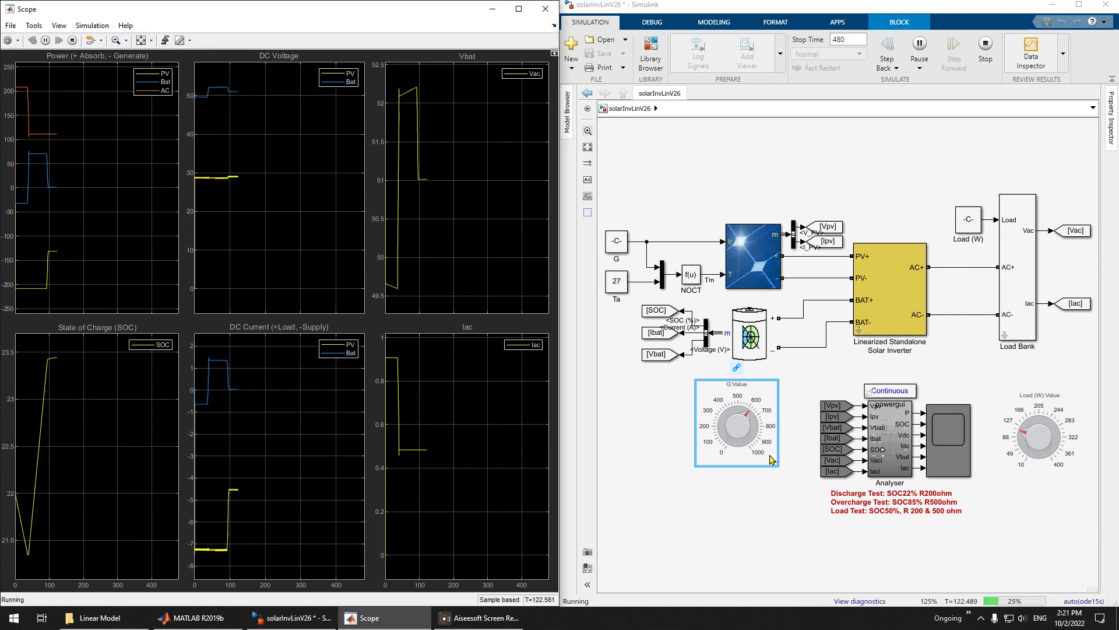
pyautogui.moveTo(753, 421); pyautogui.dragTo(744, 411)
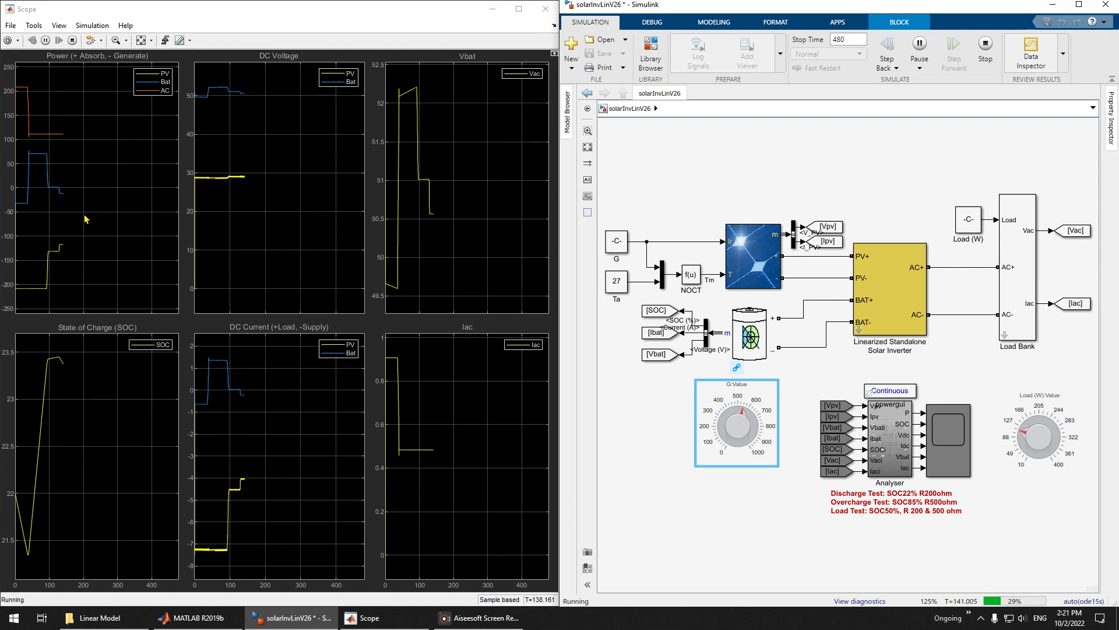
pyautogui.moveTo(733, 445); pyautogui.dragTo(725, 418)
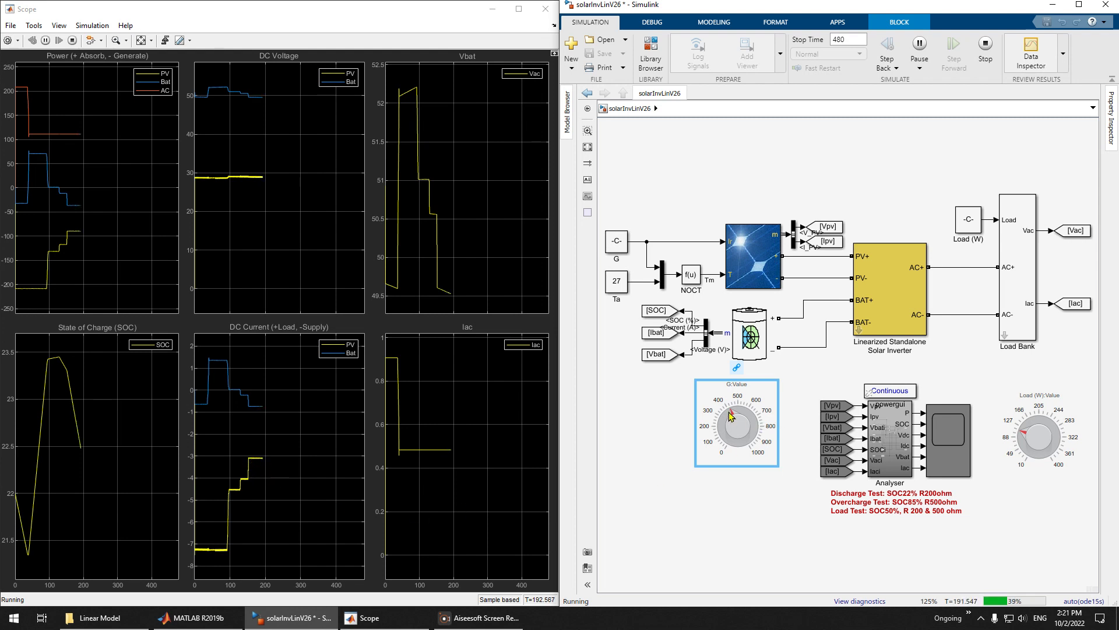
pyautogui.moveTo(767, 440); pyautogui.dragTo(757, 456)
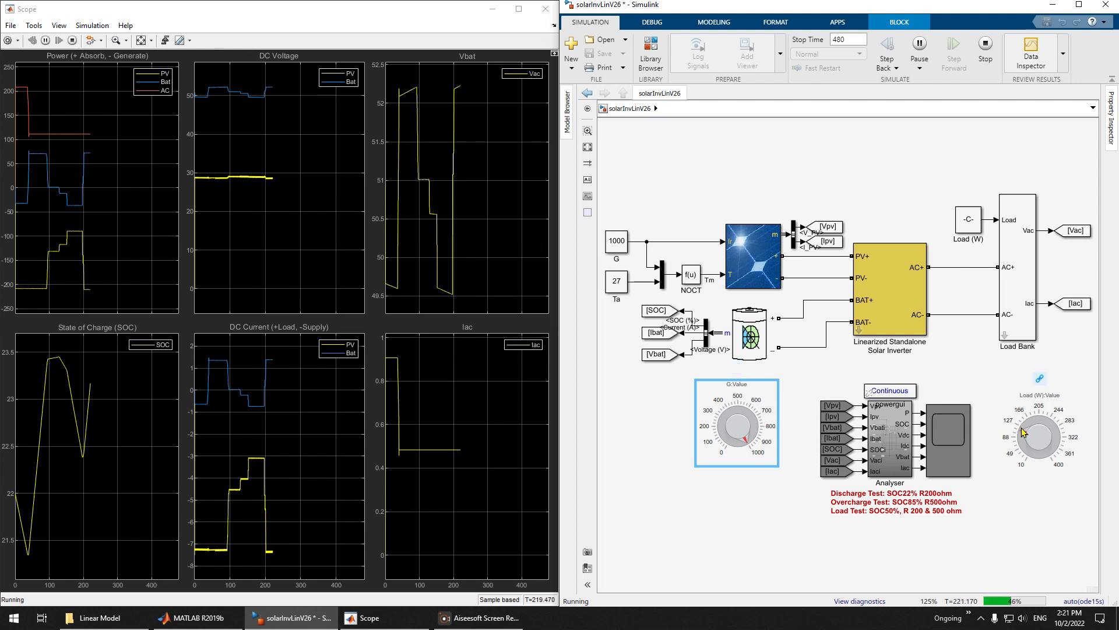
# Raise the load to about 260 W with the Scope plots rescaled, reduce it to about 170 W, and stop the simulation.
pyautogui.moveTo(1025, 435); pyautogui.dragTo(1058, 427)
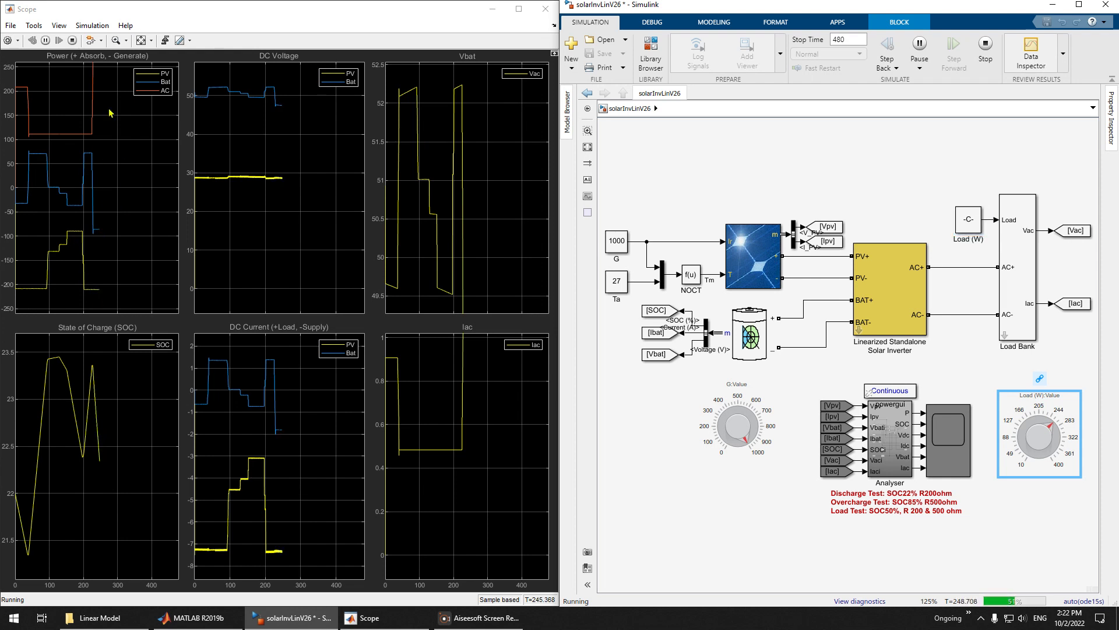
pyautogui.click(140, 40)
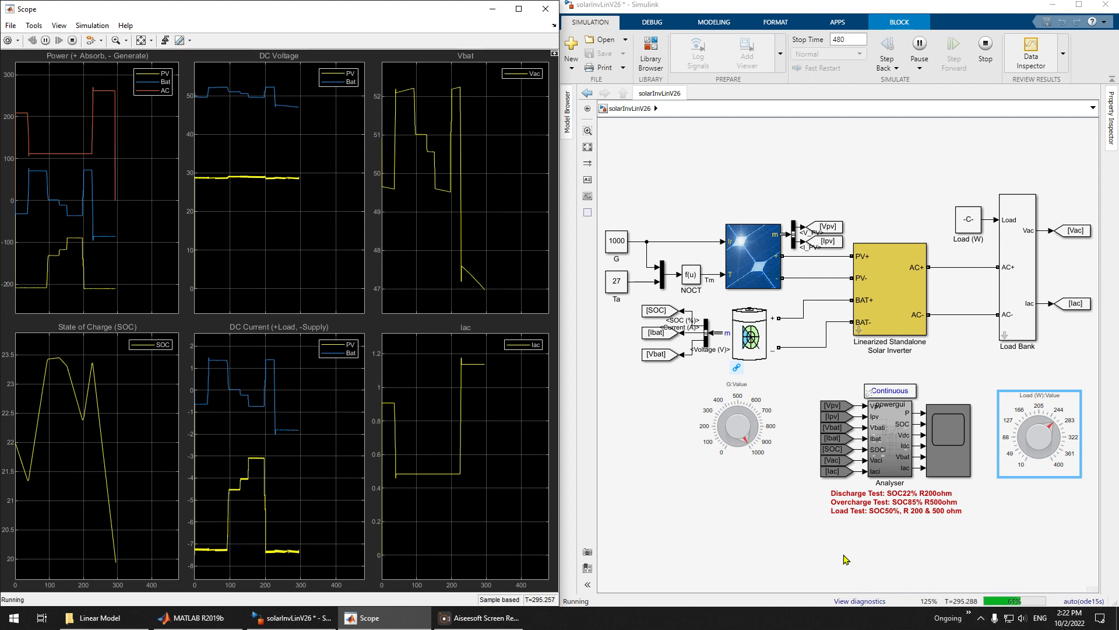
pyautogui.moveTo(1049, 428); pyautogui.dragTo(1033, 425)
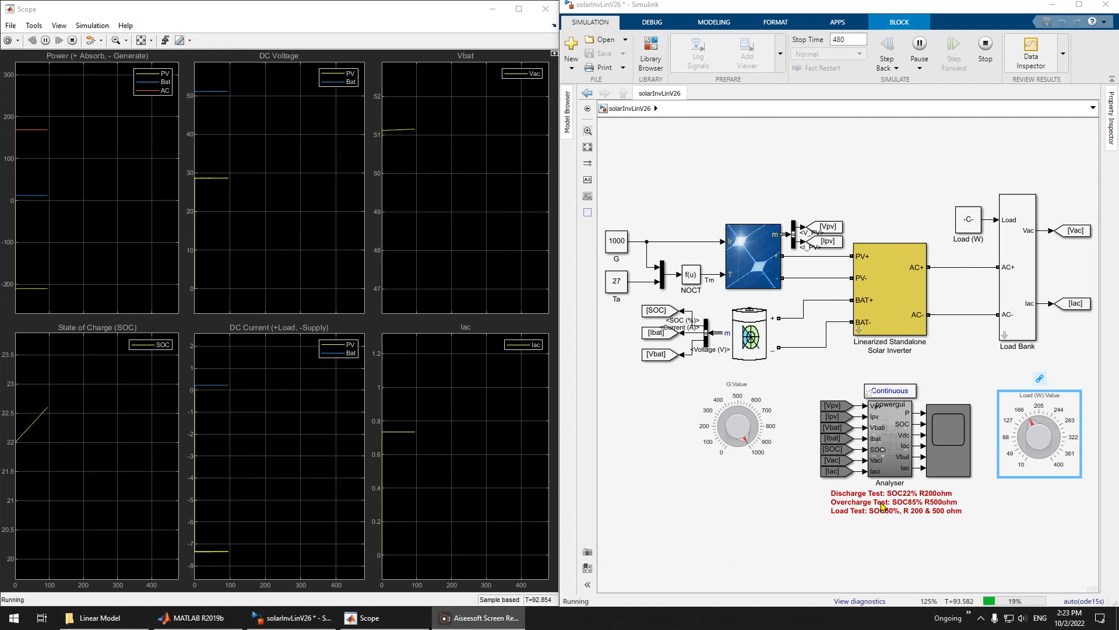
pyautogui.click(985, 44)
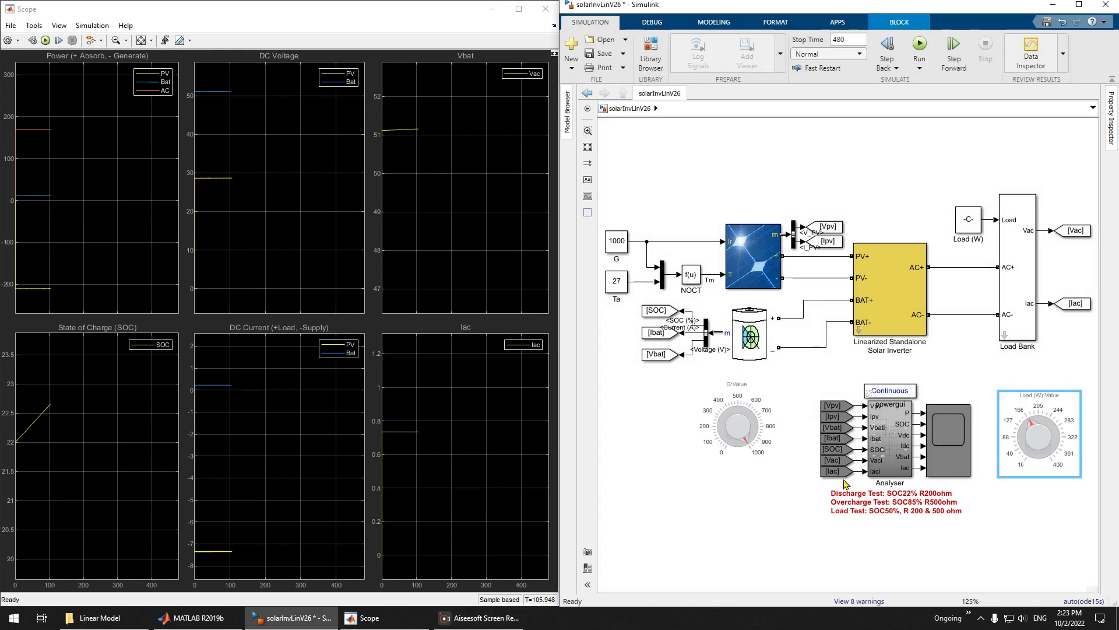
# Check the Battery block's initial state-of-charge for the discharge test and close its parameters.
pyautogui.click(749, 337)
pyautogui.doubleClick(749, 337)
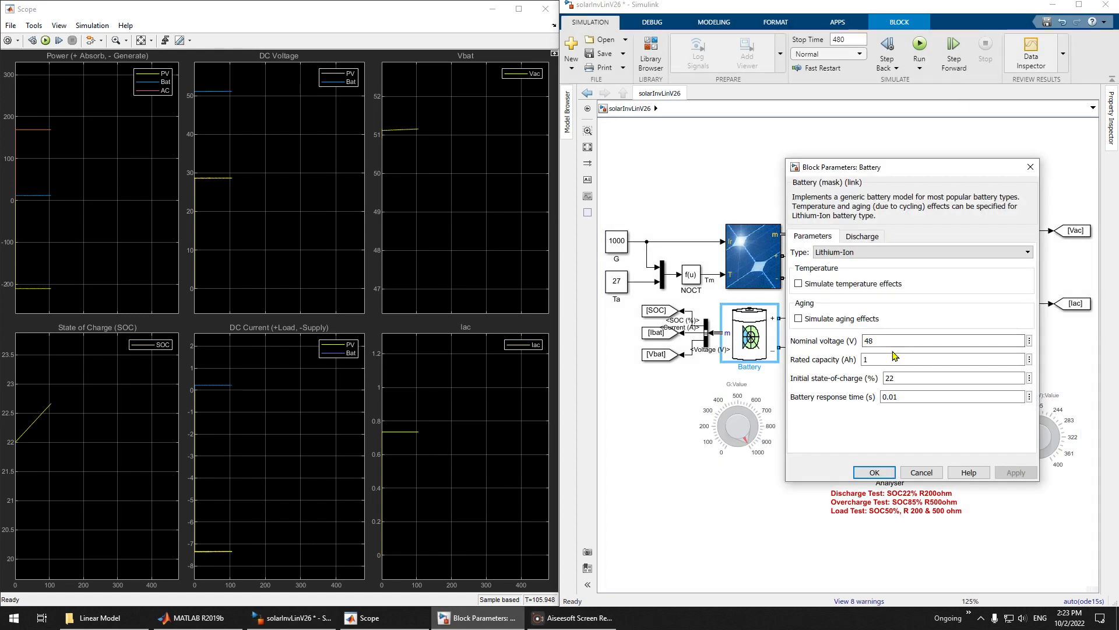
pyautogui.doubleClick(890, 378)
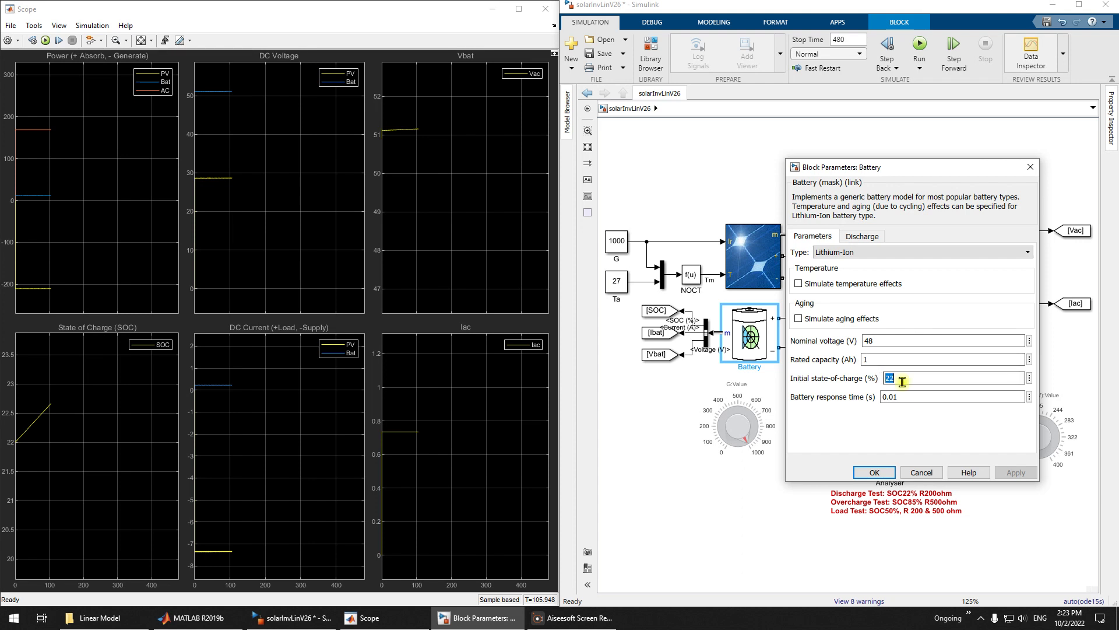
pyautogui.click(883, 477)
# Set the Load Bank's load mode to Load 1 for the discharge test.
pyautogui.click(1019, 269)
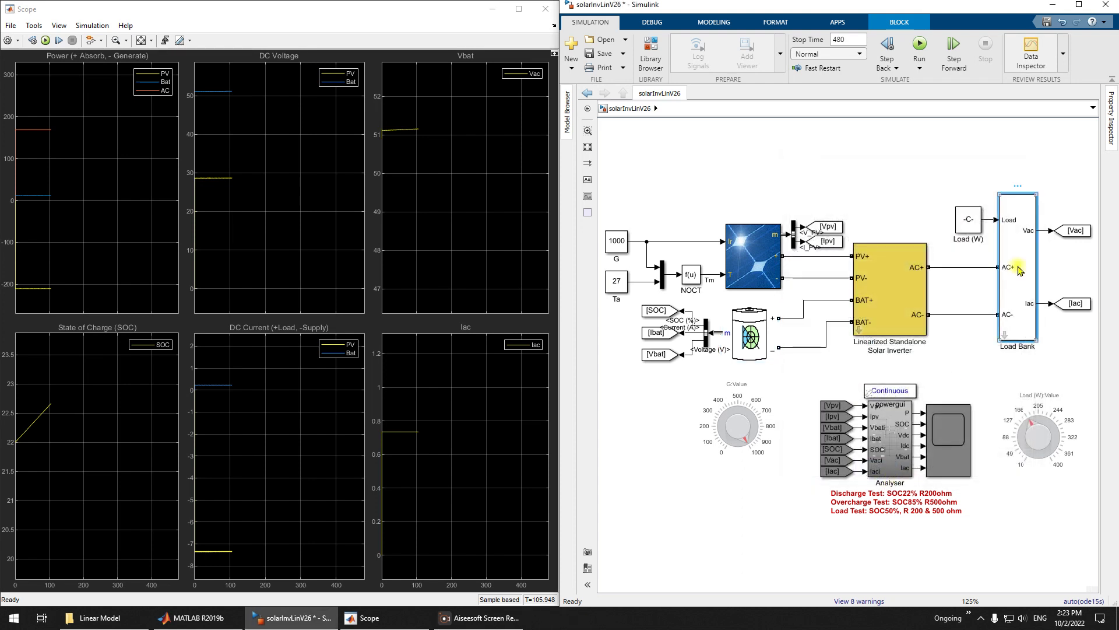
pyautogui.doubleClick(1019, 270)
pyautogui.click(790, 221)
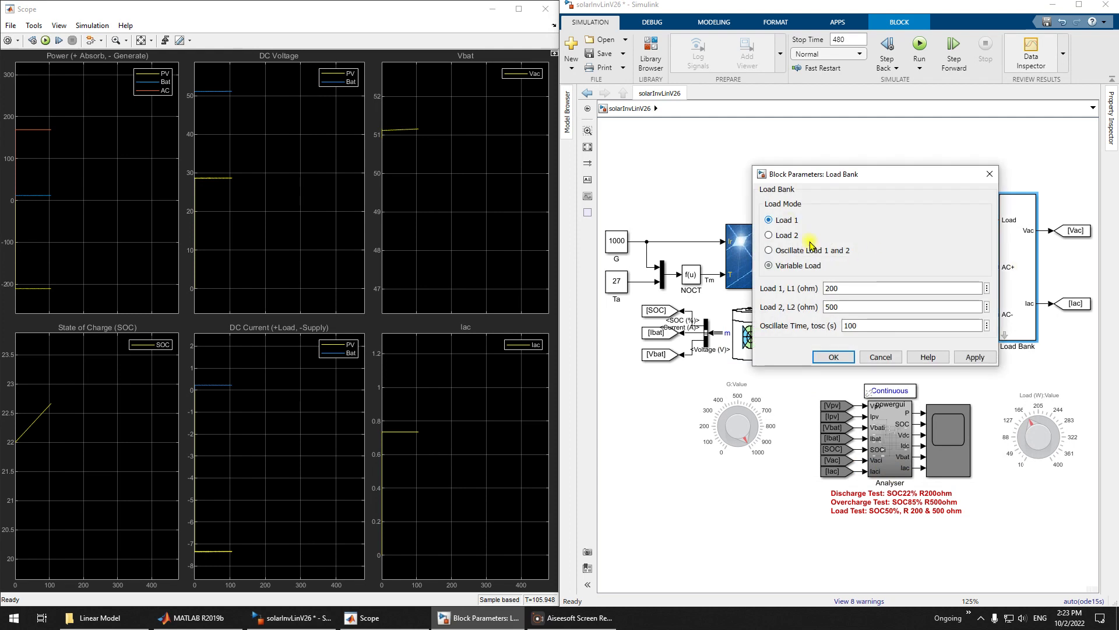
pyautogui.click(849, 358)
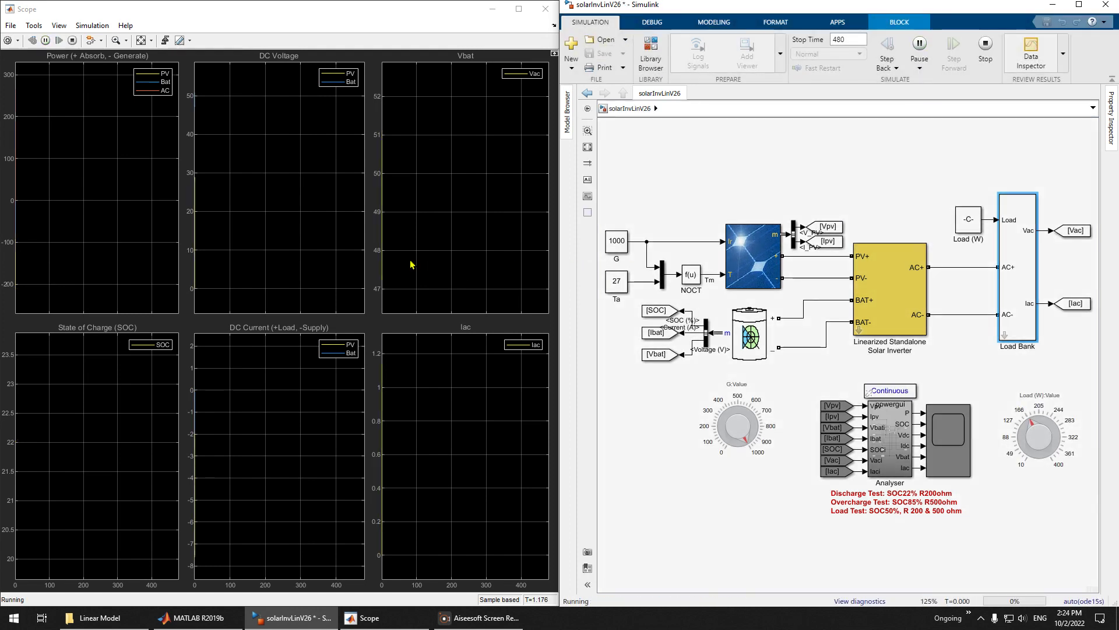
# Rescale the Scope's plots repeatedly to follow the discharge test.
pyautogui.click(141, 41)
pyautogui.click(141, 42)
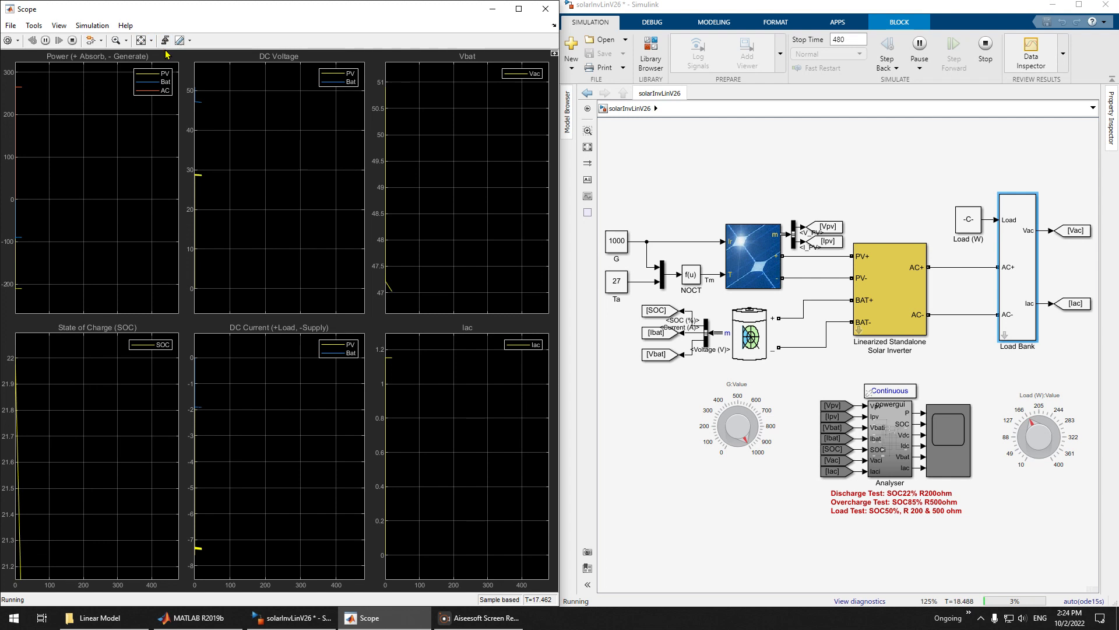
pyautogui.click(141, 40)
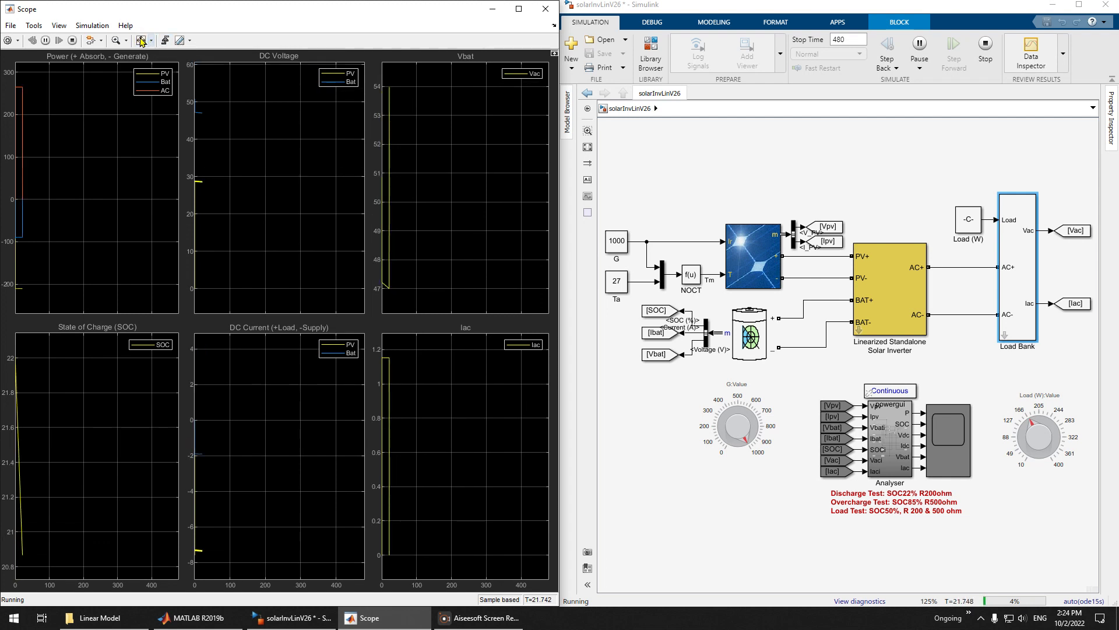
pyautogui.click(142, 42)
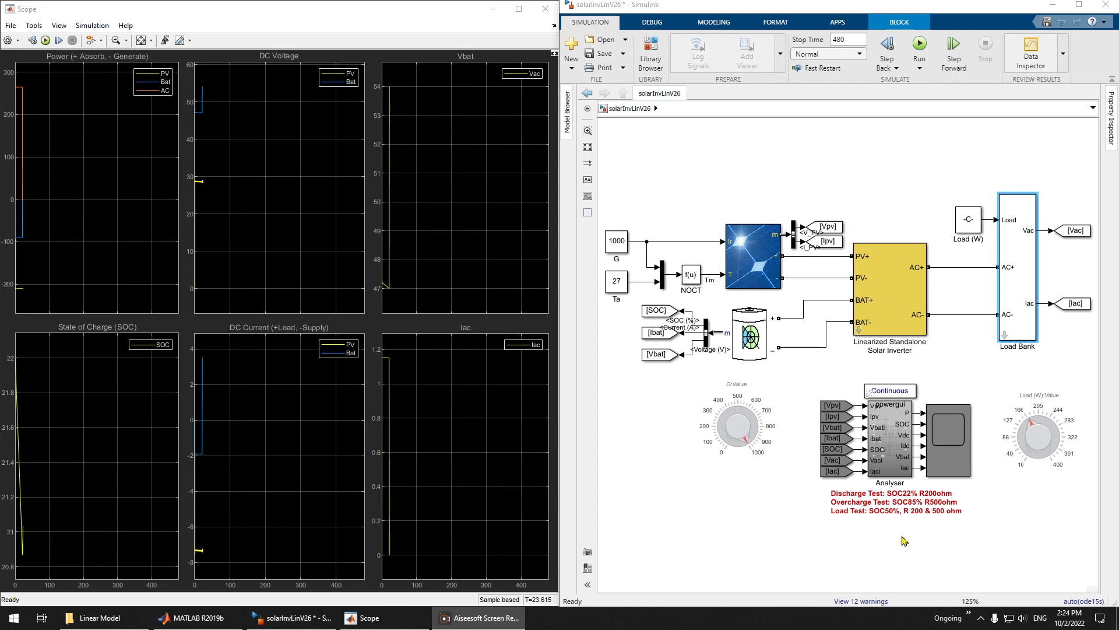
# Set the Battery block's initial state-of-charge to 85% for the overcharge test.
pyautogui.click(752, 330)
pyautogui.doubleClick(752, 332)
pyautogui.doubleClick(890, 345)
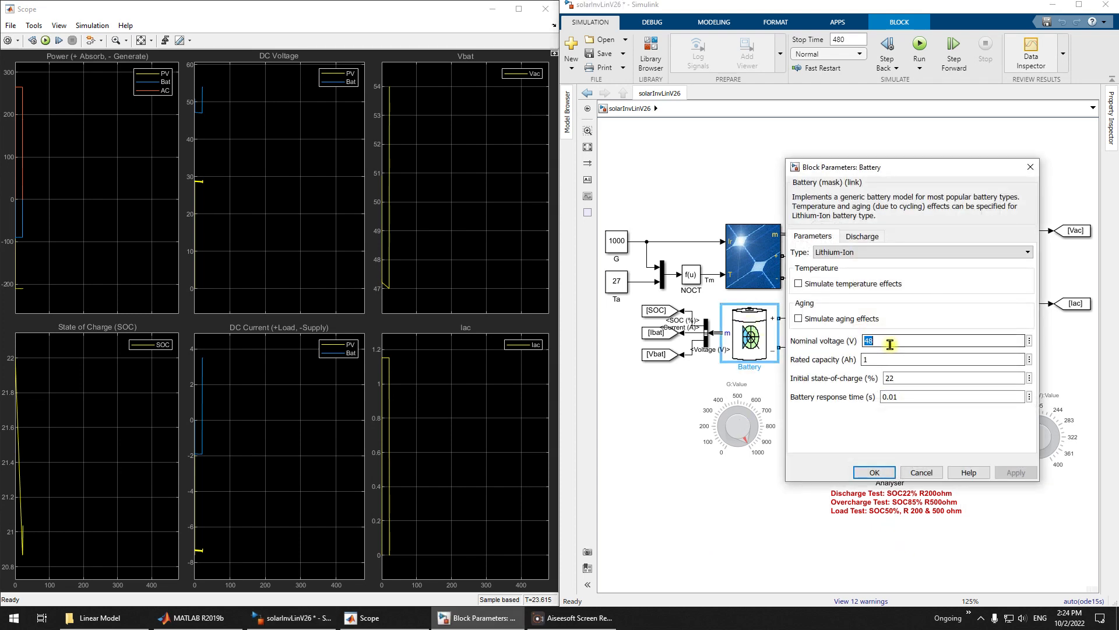
pyautogui.doubleClick(900, 378)
pyautogui.write('8')
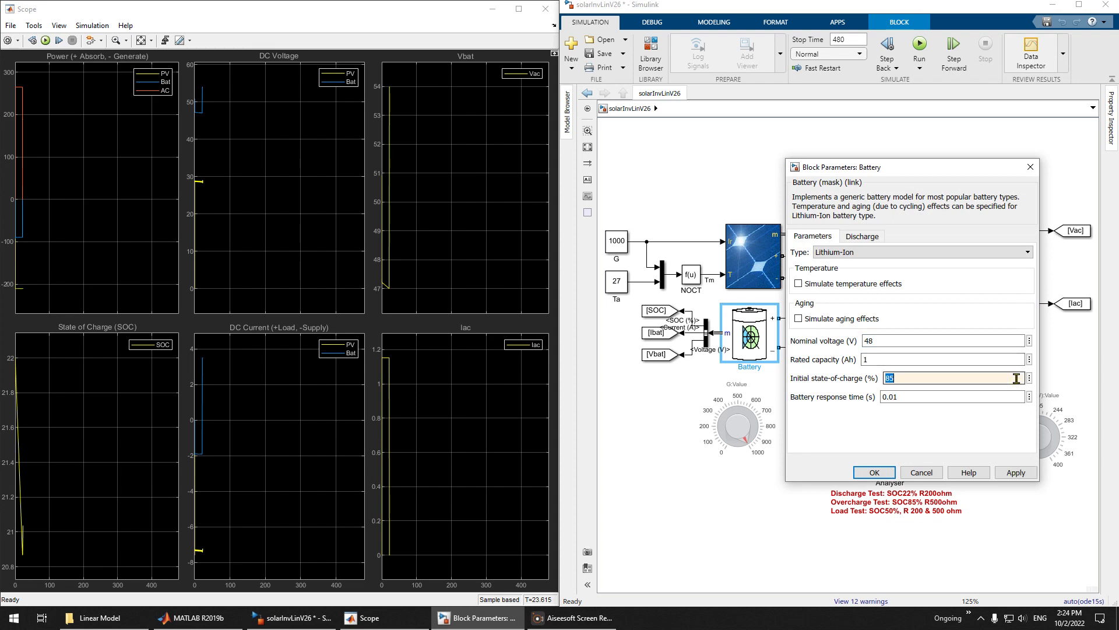
pyautogui.write('5')
pyautogui.press('Return')
# Set the Load Bank's load mode to Load 2 and save the model.
pyautogui.doubleClick(1021, 267)
pyautogui.click(789, 235)
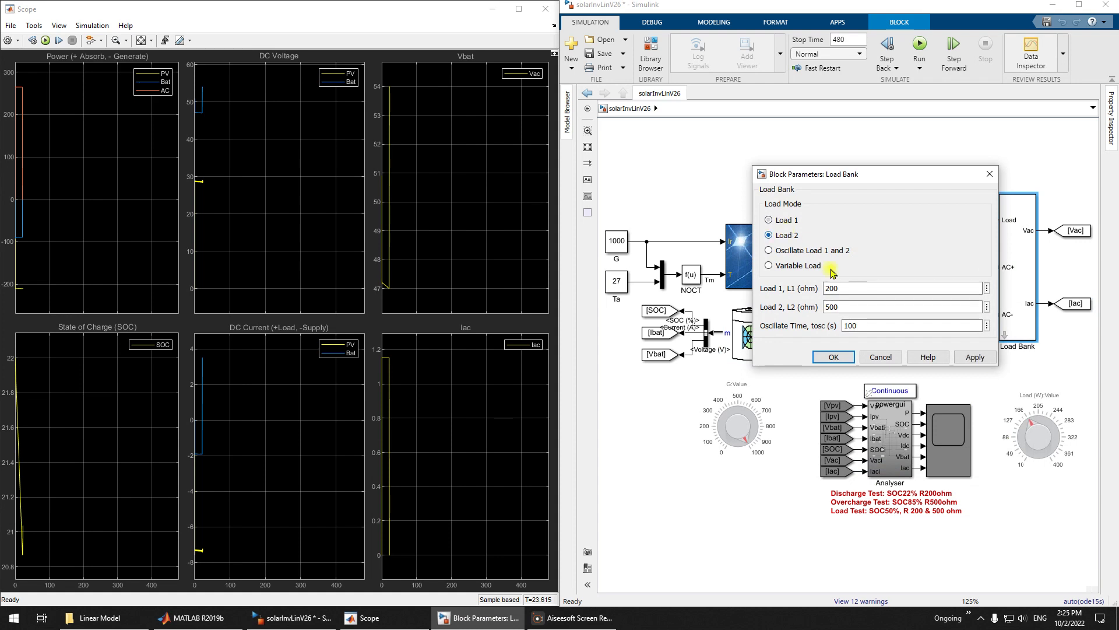
pyautogui.click(834, 357)
pyautogui.hotkey('ctrl', 's')
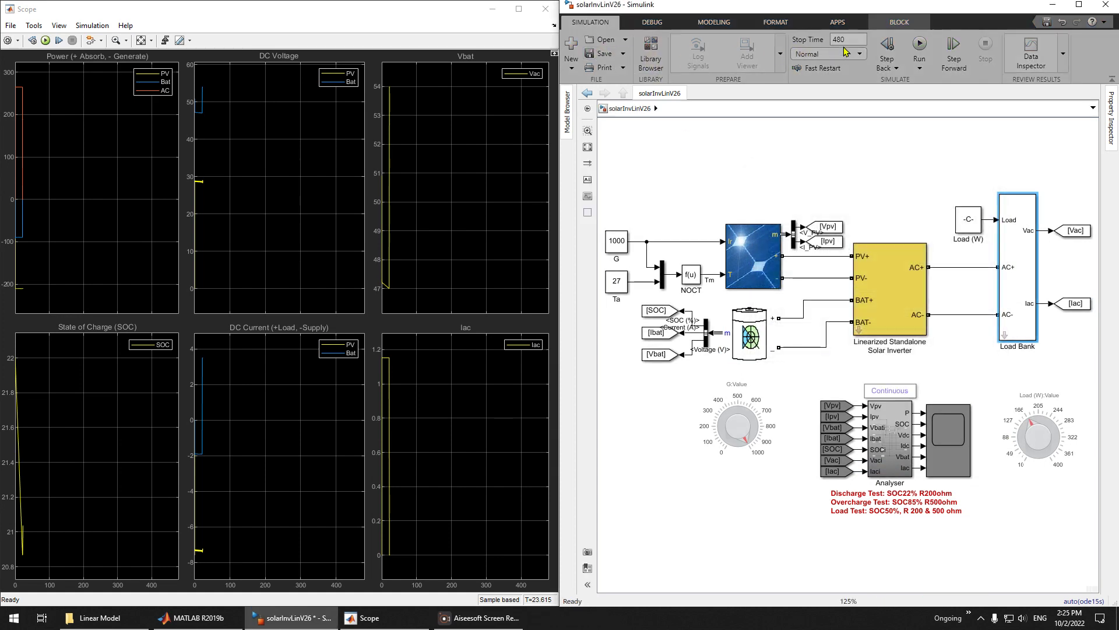
# Run the overcharge test simulation and keep rescaling the Scope's plots to follow it.
pyautogui.click(919, 46)
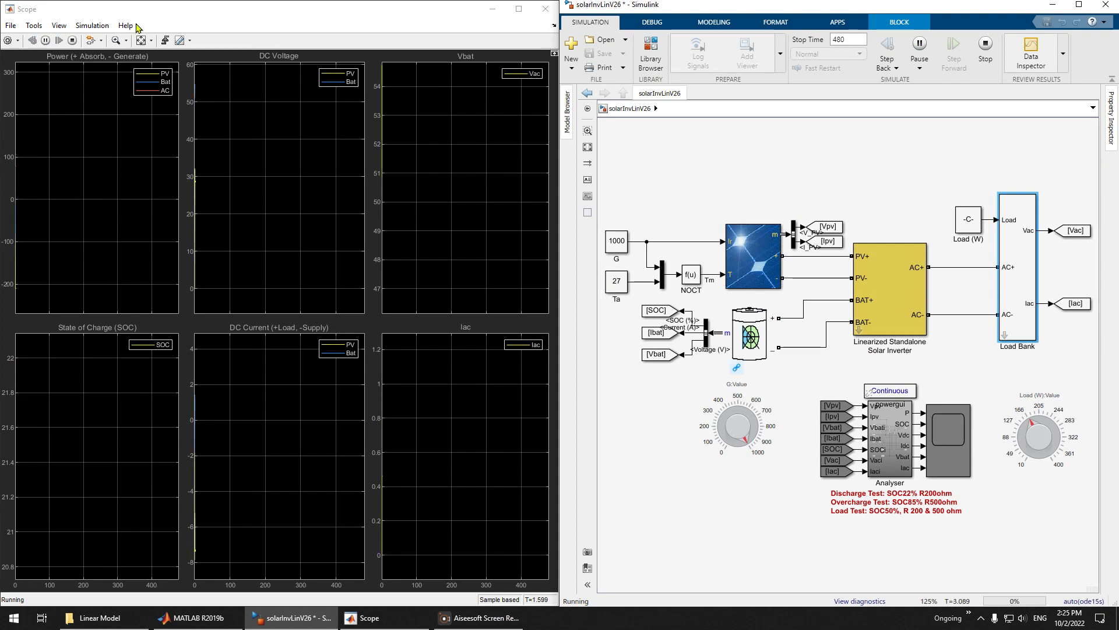
pyautogui.click(142, 40)
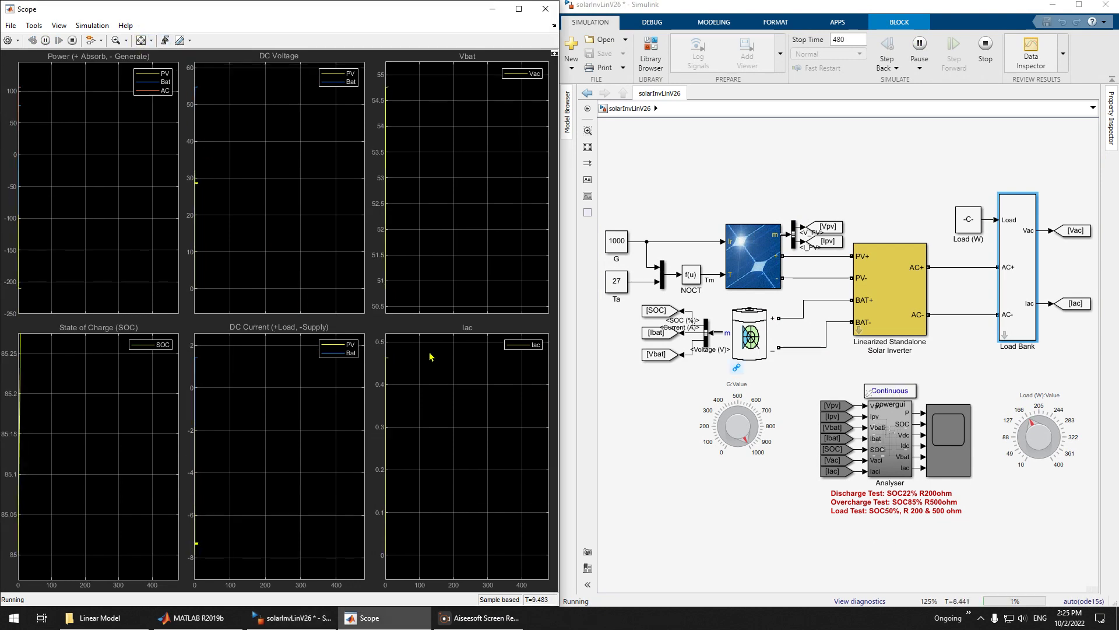
pyautogui.click(140, 41)
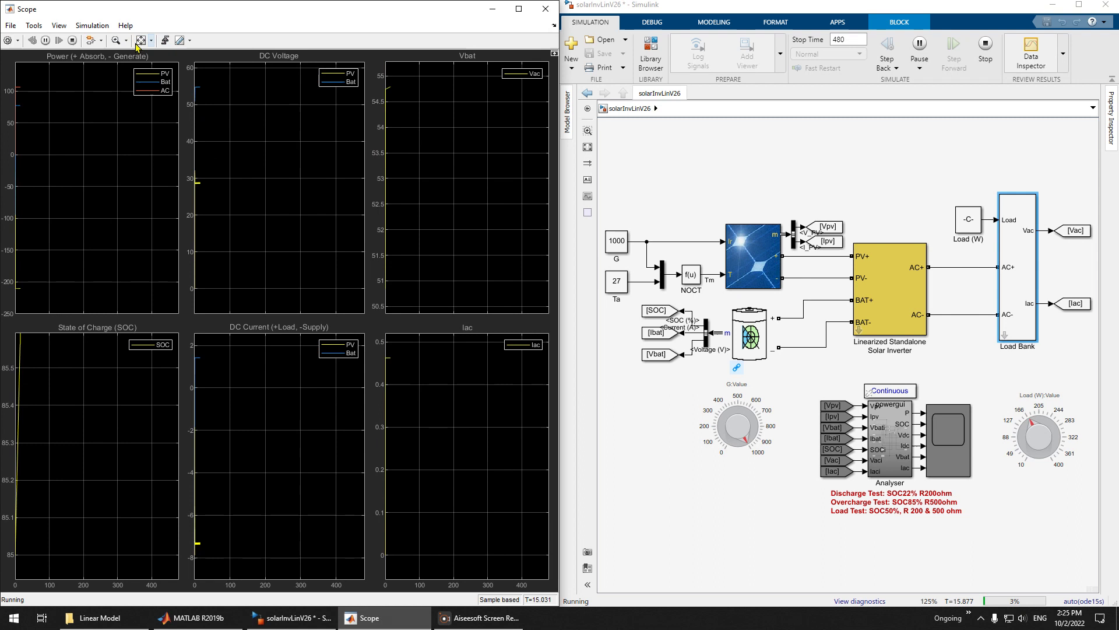
pyautogui.click(137, 44)
pyautogui.click(137, 45)
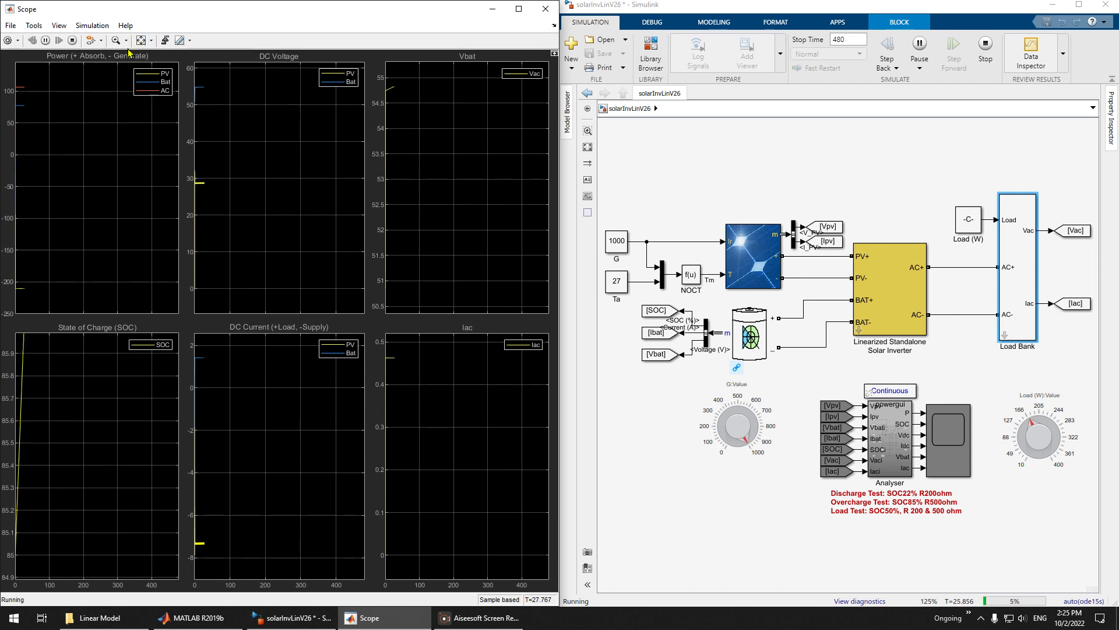
pyautogui.click(143, 41)
pyautogui.click(143, 41)
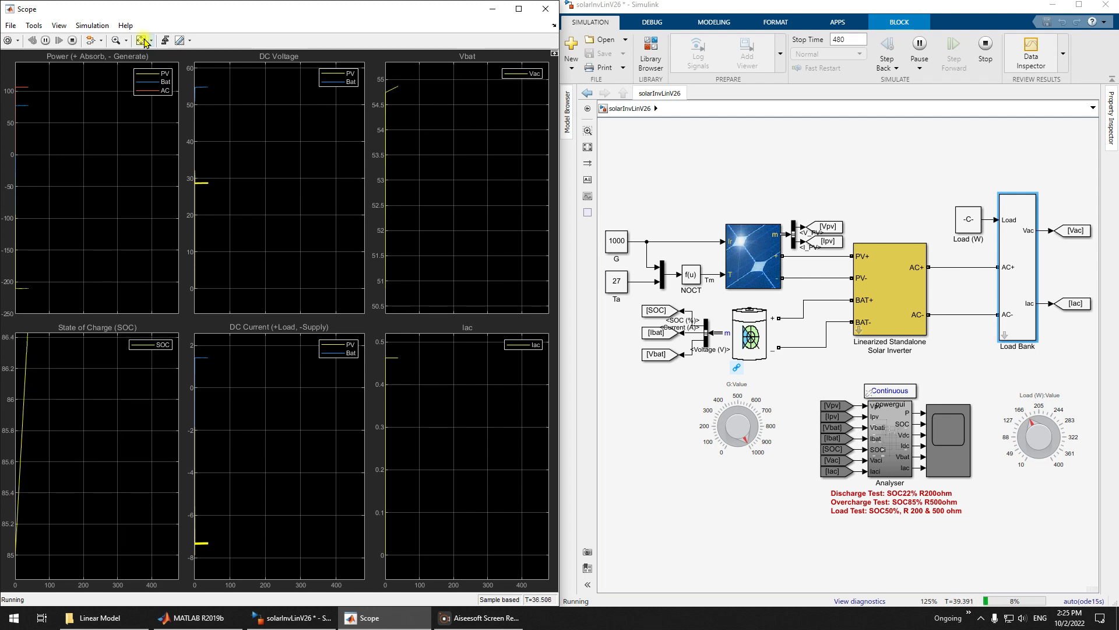
pyautogui.click(143, 41)
pyautogui.click(142, 41)
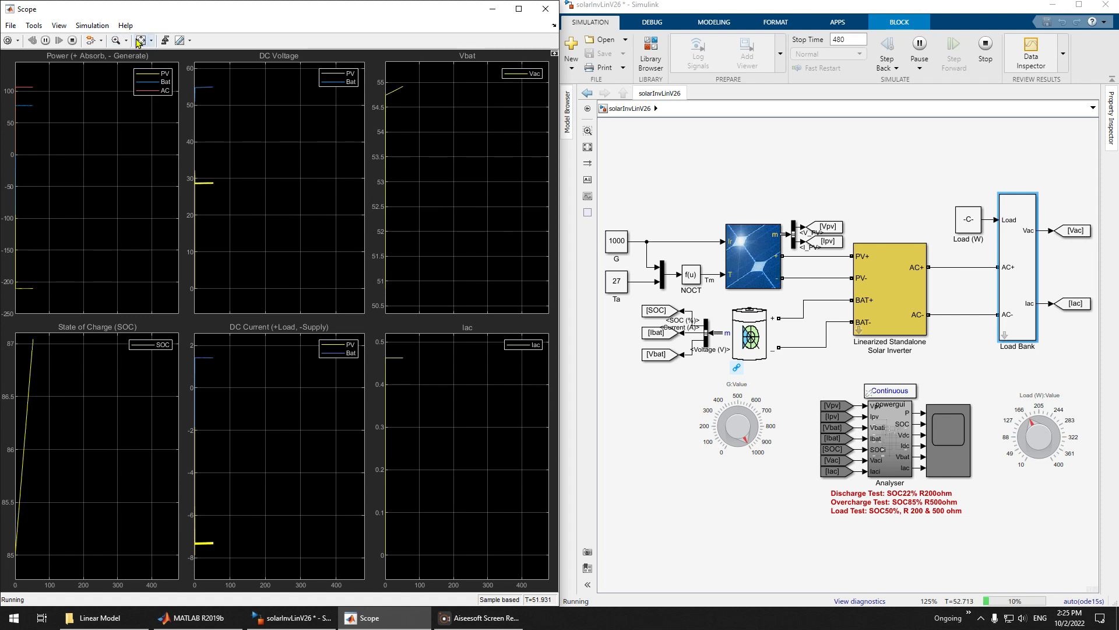
# Rescale the Scope's plots repeatedly to follow the overcharge test's remaining run, and stop the simulation.
pyautogui.click(138, 41)
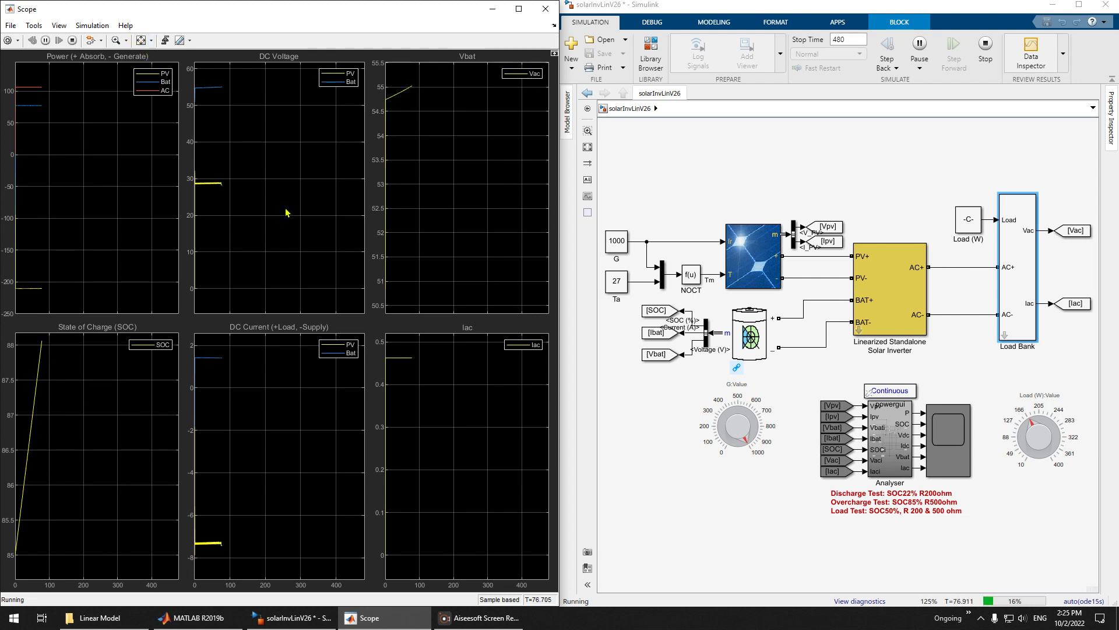
pyautogui.click(141, 42)
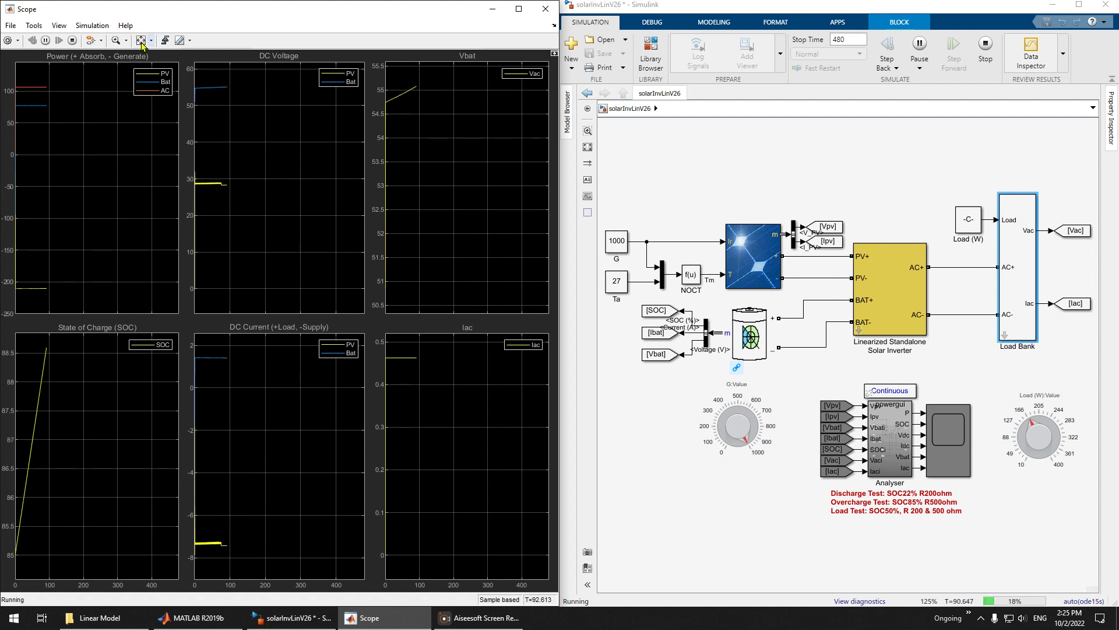
pyautogui.click(142, 42)
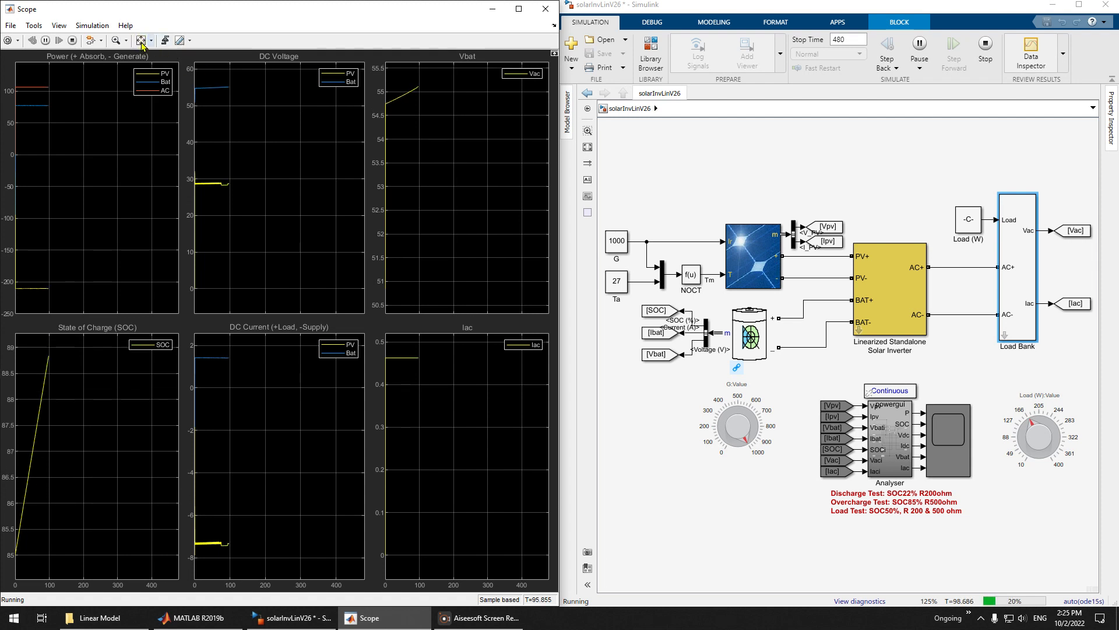
pyautogui.click(142, 42)
pyautogui.click(141, 42)
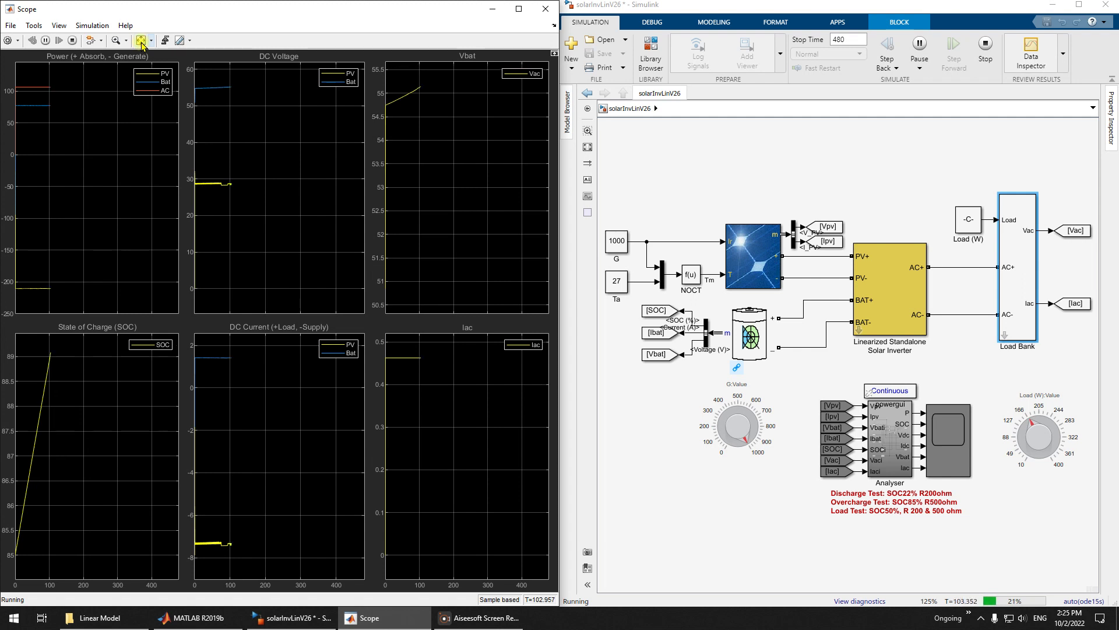
pyautogui.click(142, 42)
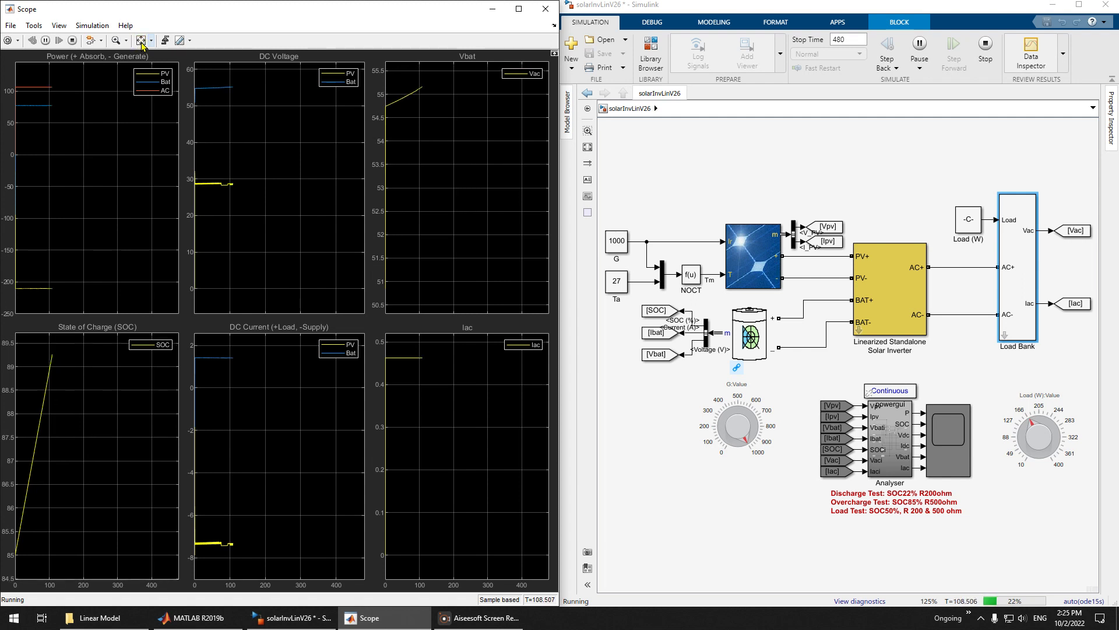
pyautogui.click(142, 42)
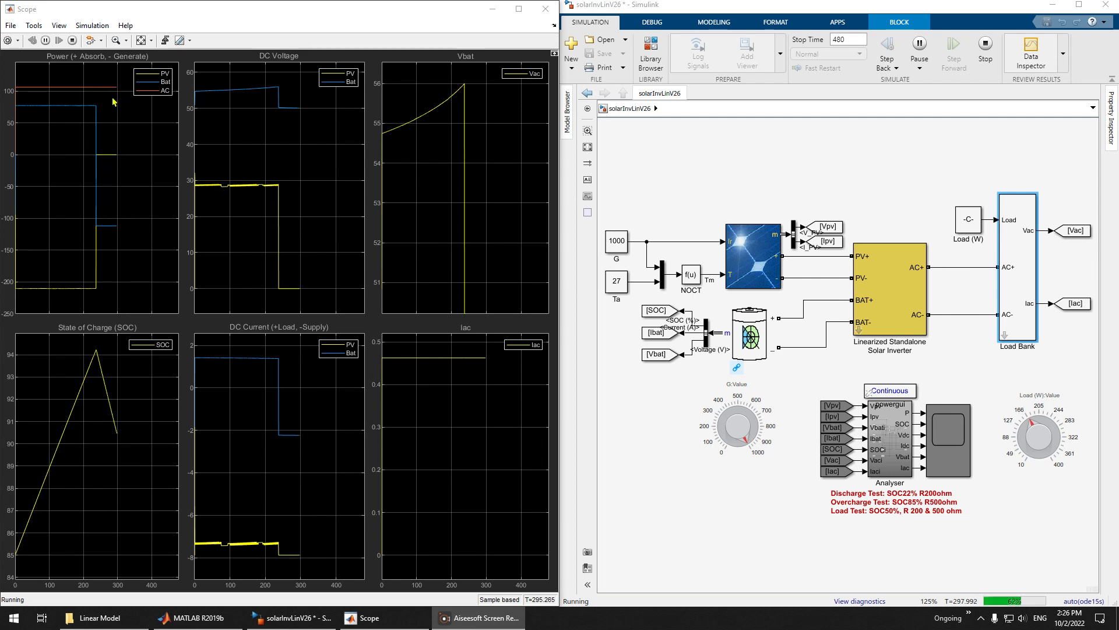
pyautogui.click(144, 52)
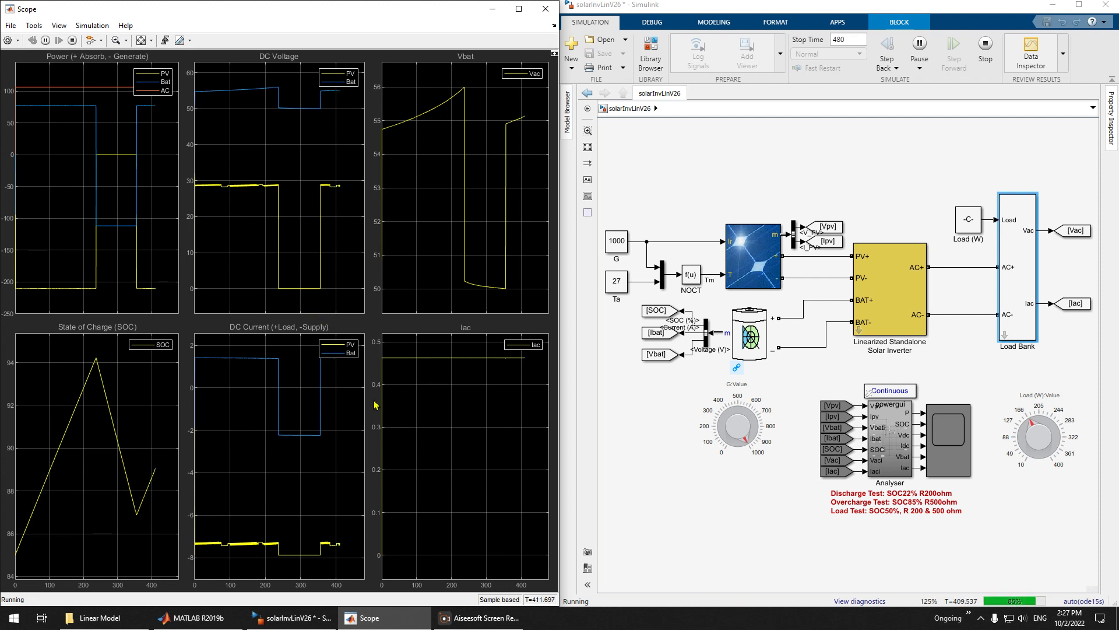
pyautogui.click(72, 41)
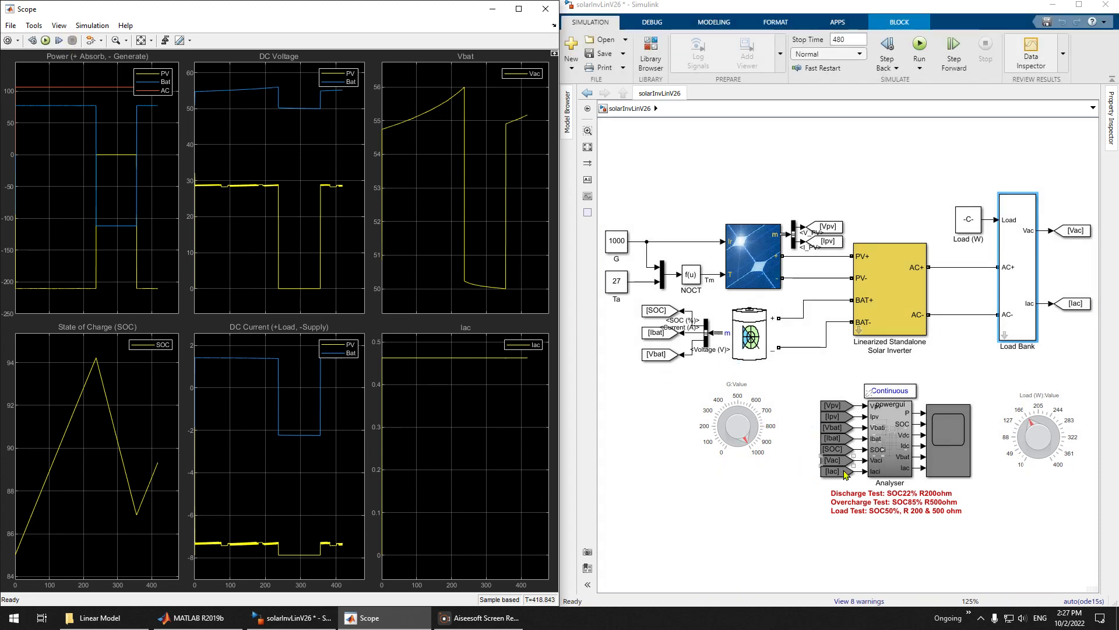
# Set the Battery block's initial state-of-charge to 50% for the load test and save the model.
pyautogui.click(758, 339)
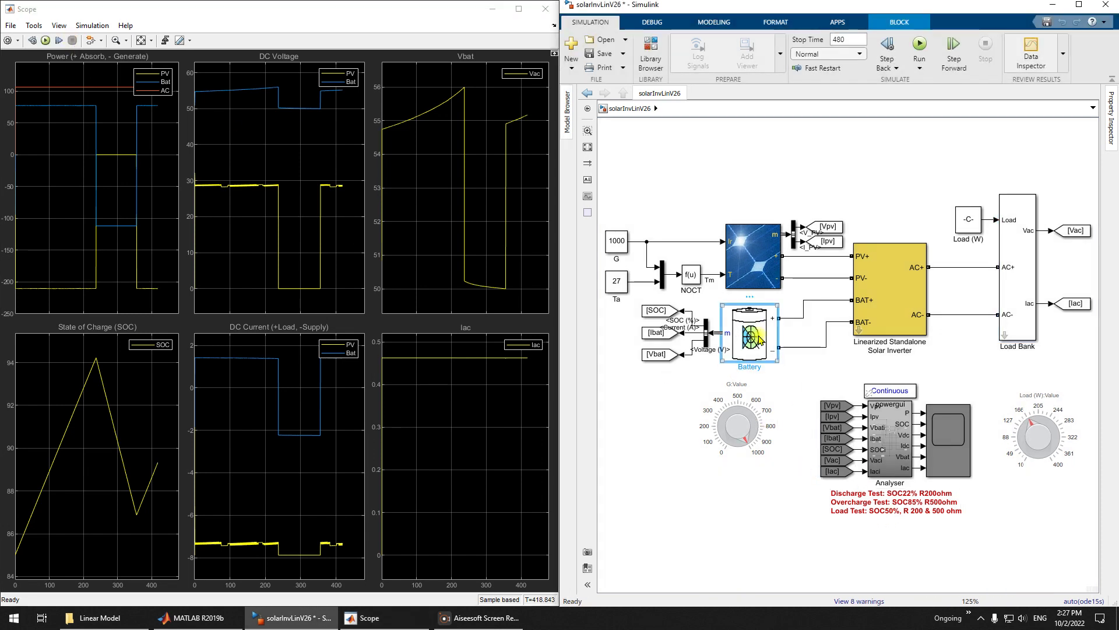
pyautogui.doubleClick(758, 340)
pyautogui.doubleClick(890, 378)
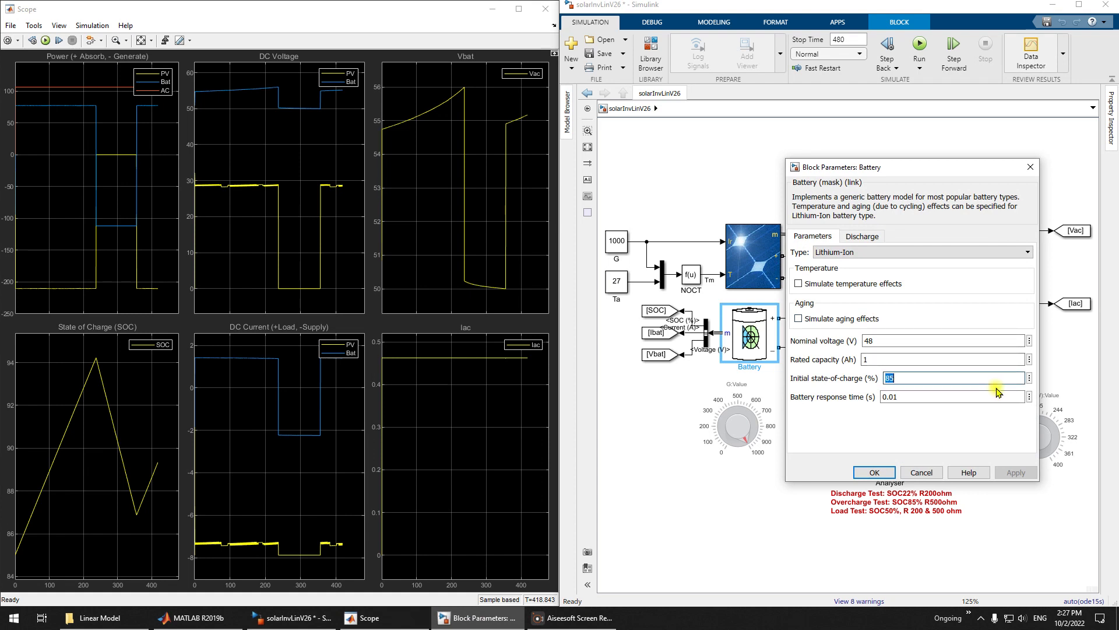
pyautogui.write('50')
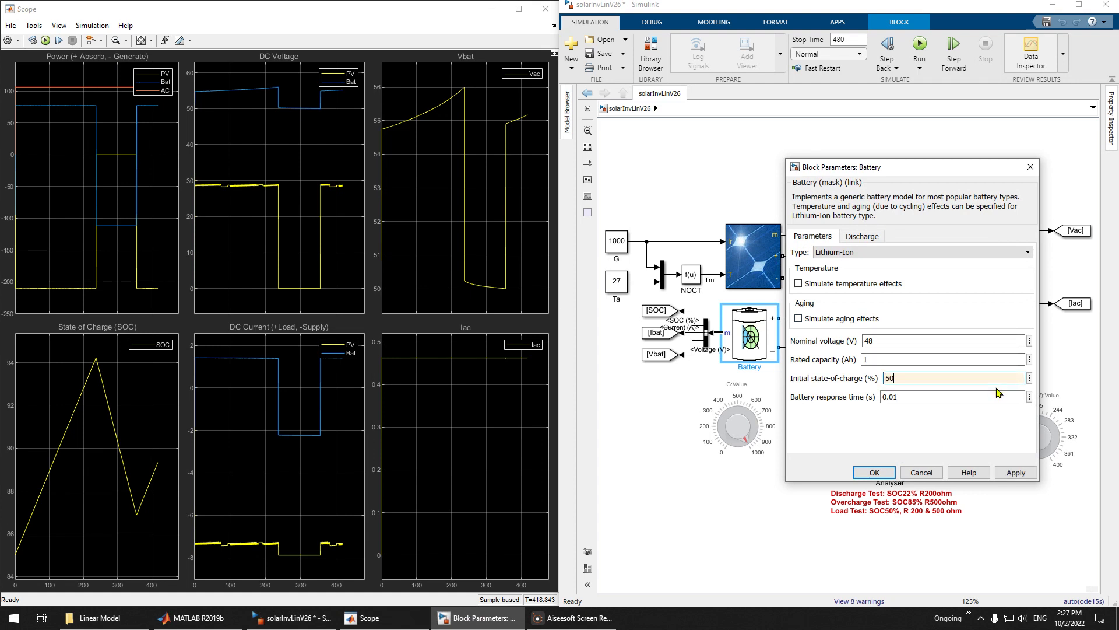
pyautogui.click(1015, 472)
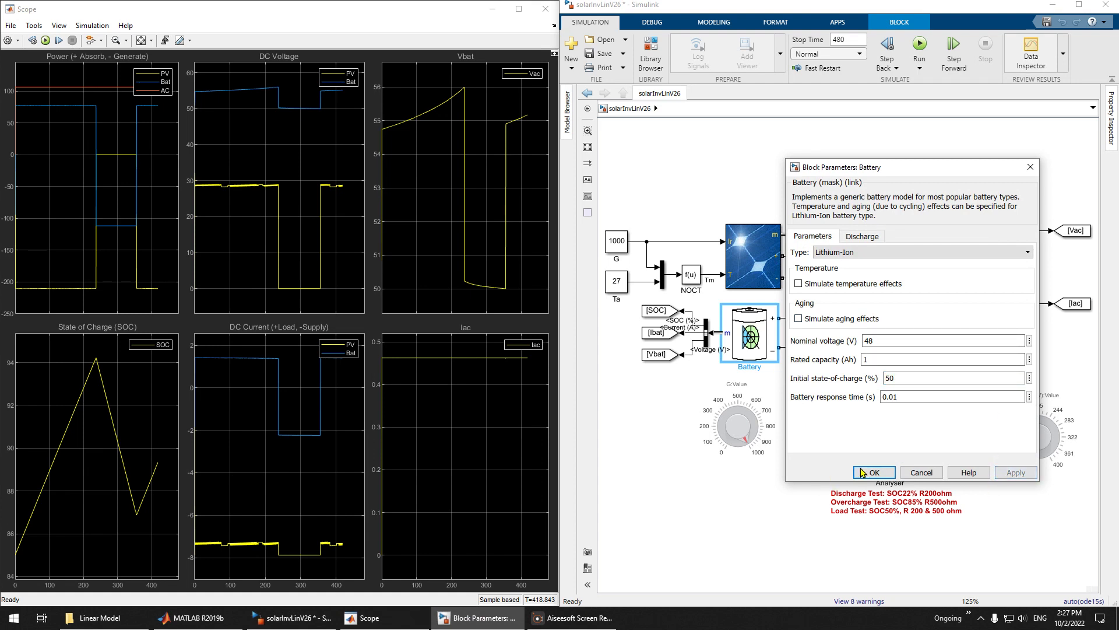
pyautogui.click(874, 473)
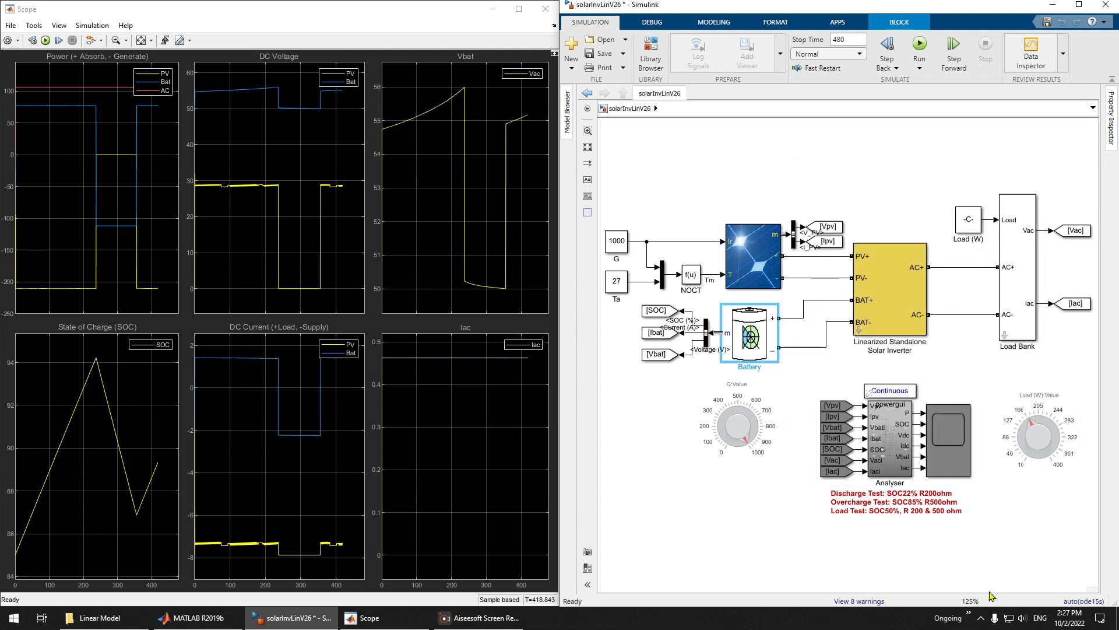
pyautogui.click(604, 54)
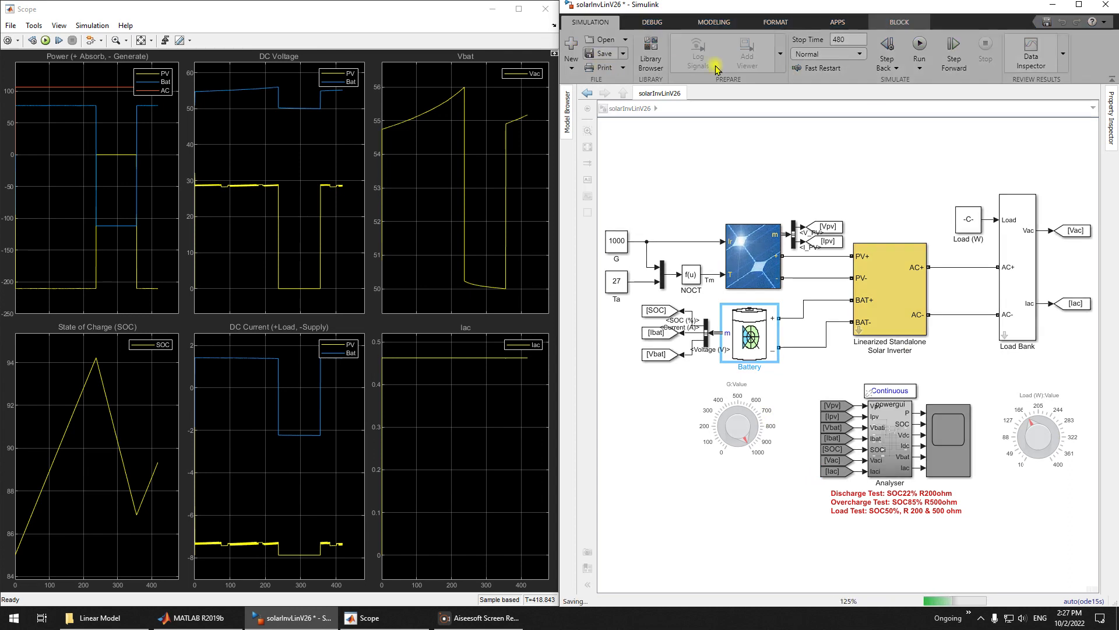
# Try to run the load test with the current load mode, rescaling the Scope's plots, and stop the simulation.
pyautogui.click(920, 45)
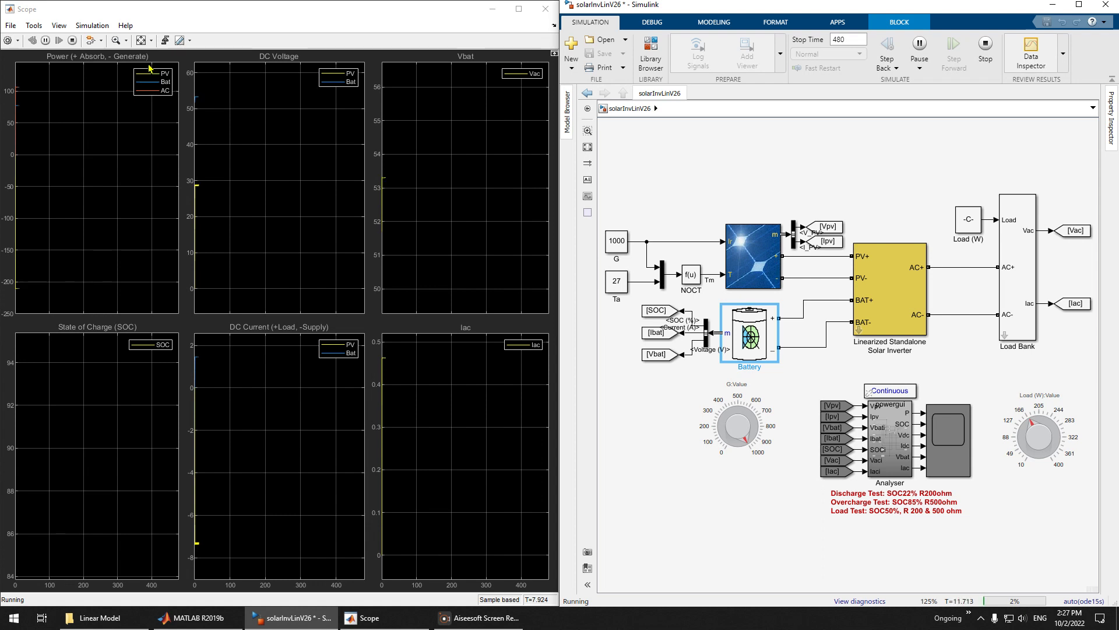
pyautogui.click(141, 41)
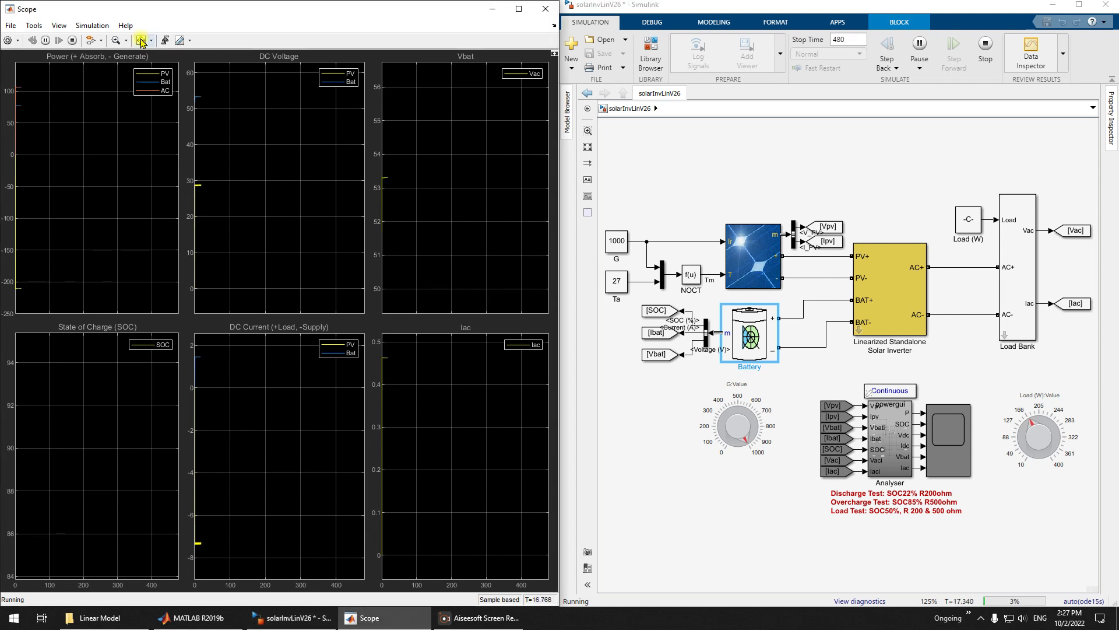
pyautogui.click(141, 45)
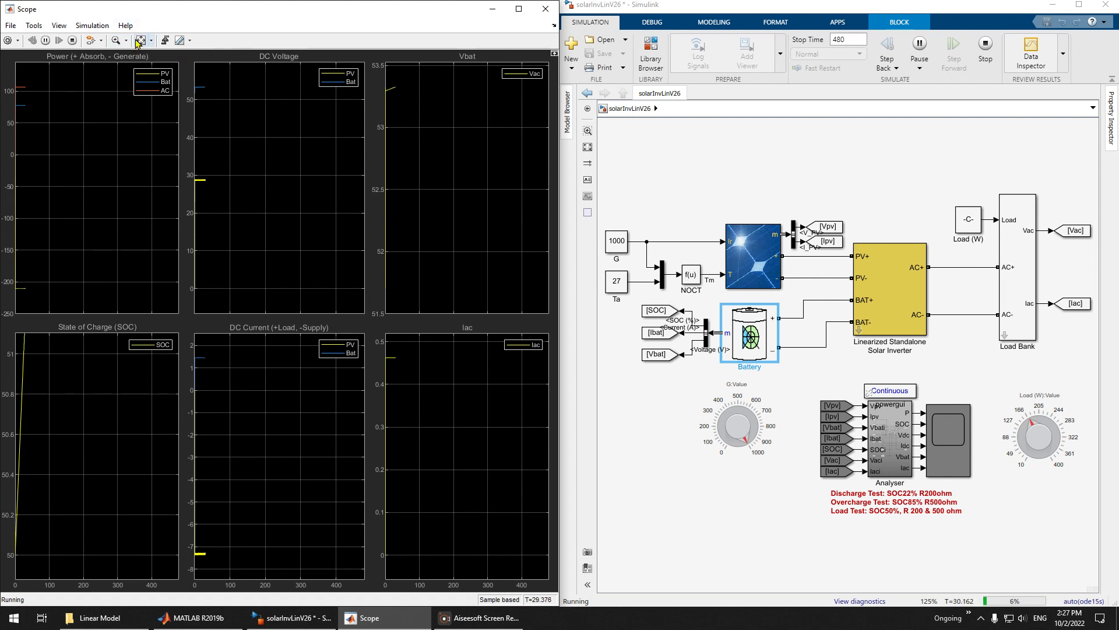
pyautogui.click(140, 45)
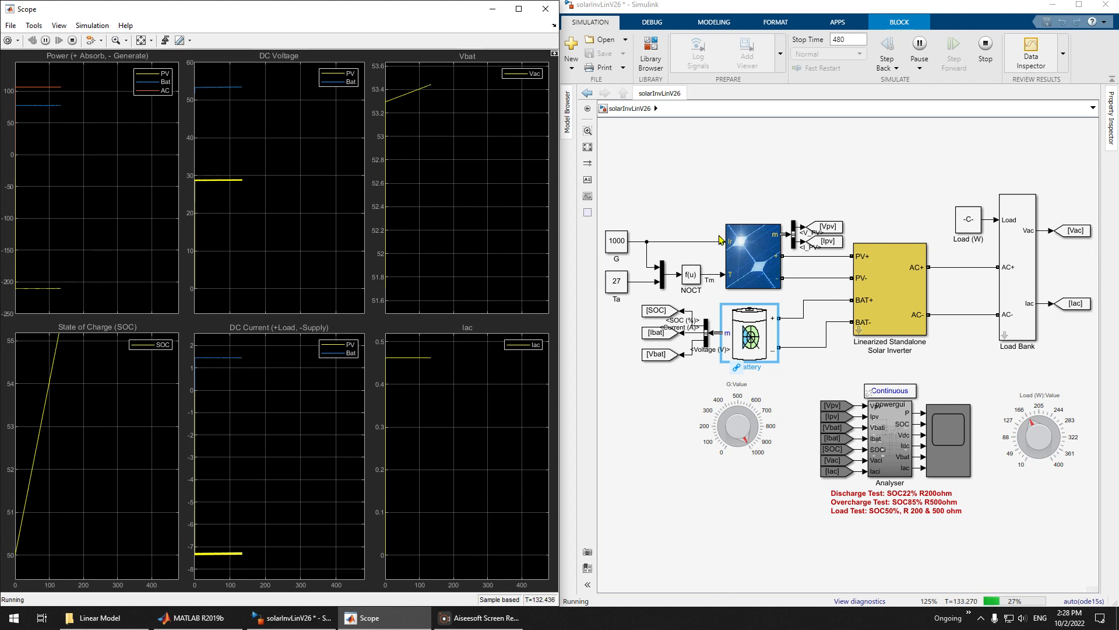
pyautogui.click(985, 45)
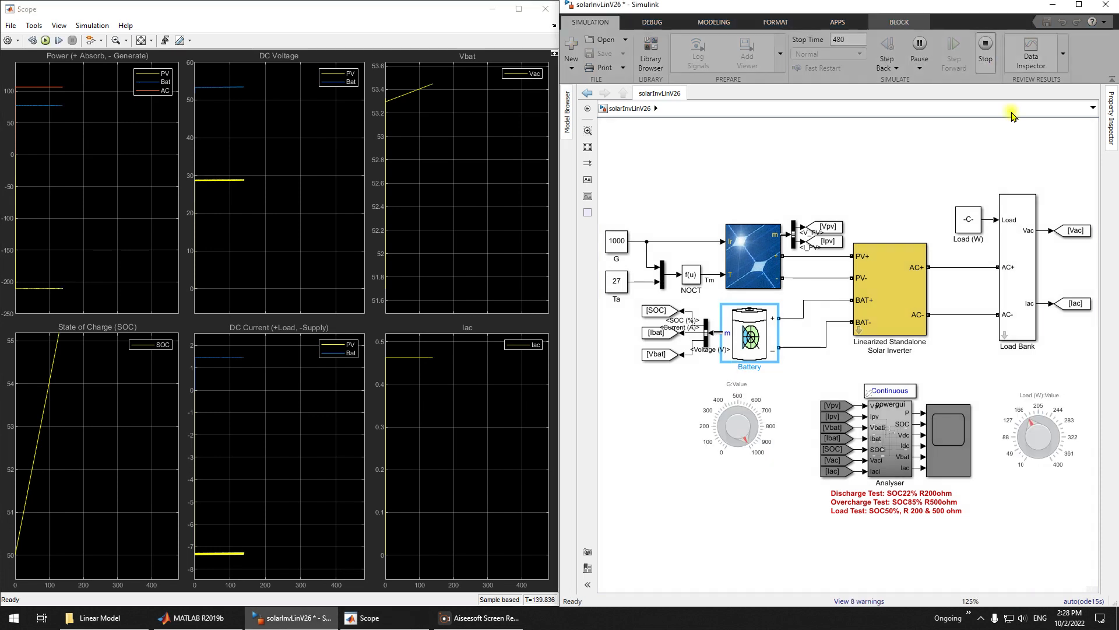
# Set the Load Bank's load mode to Oscillate Load 1 and 2, check its oscillate time and save the model.
pyautogui.doubleClick(1027, 252)
pyautogui.click(813, 250)
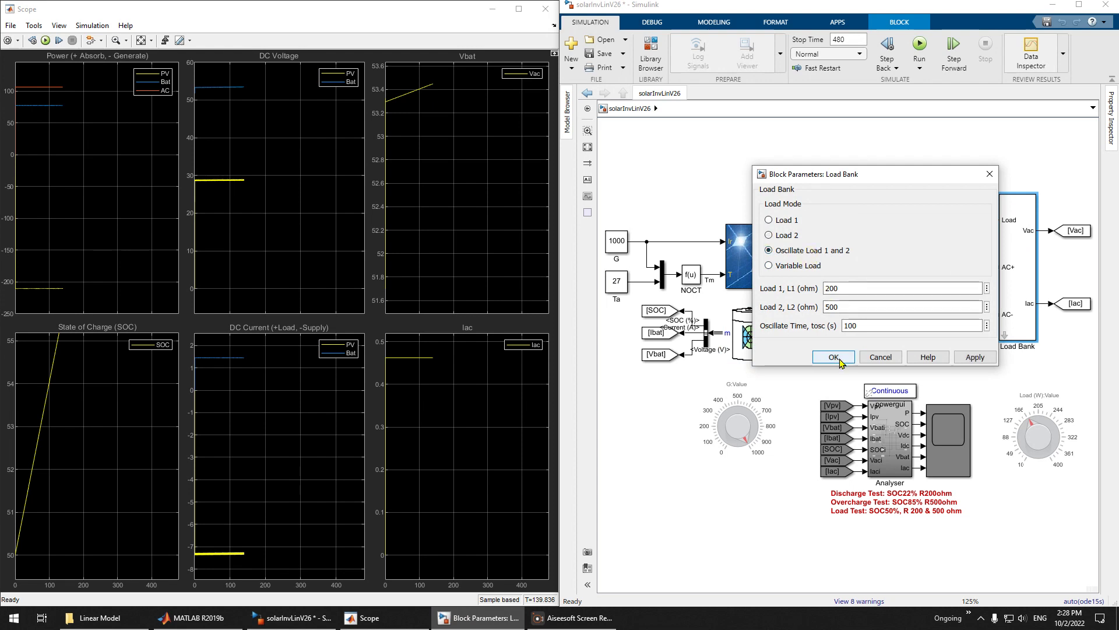
pyautogui.click(834, 357)
pyautogui.click(600, 55)
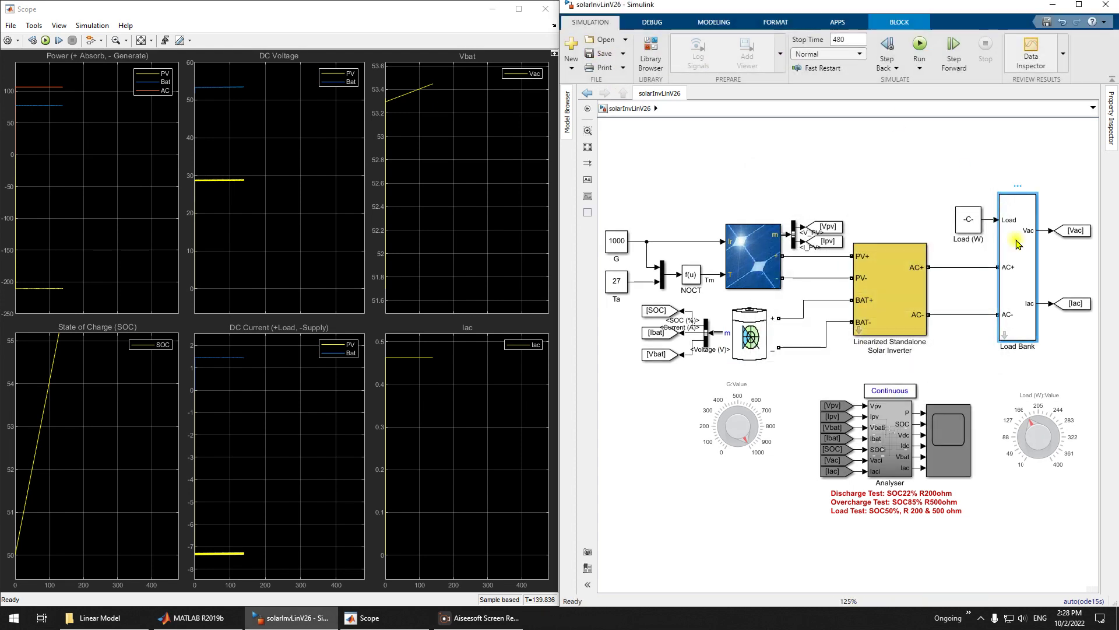
pyautogui.doubleClick(1019, 274)
pyautogui.click(880, 329)
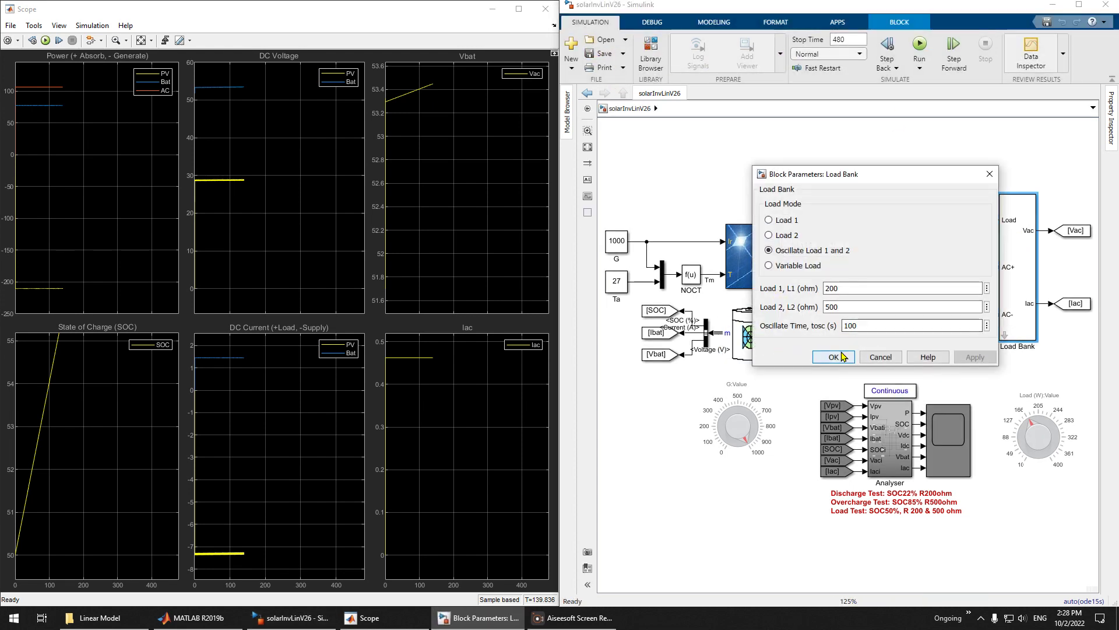
pyautogui.click(834, 357)
pyautogui.click(602, 55)
# Run the load test simulation with the oscillating loads and rescale the Scope's plots to follow it.
pyautogui.click(920, 46)
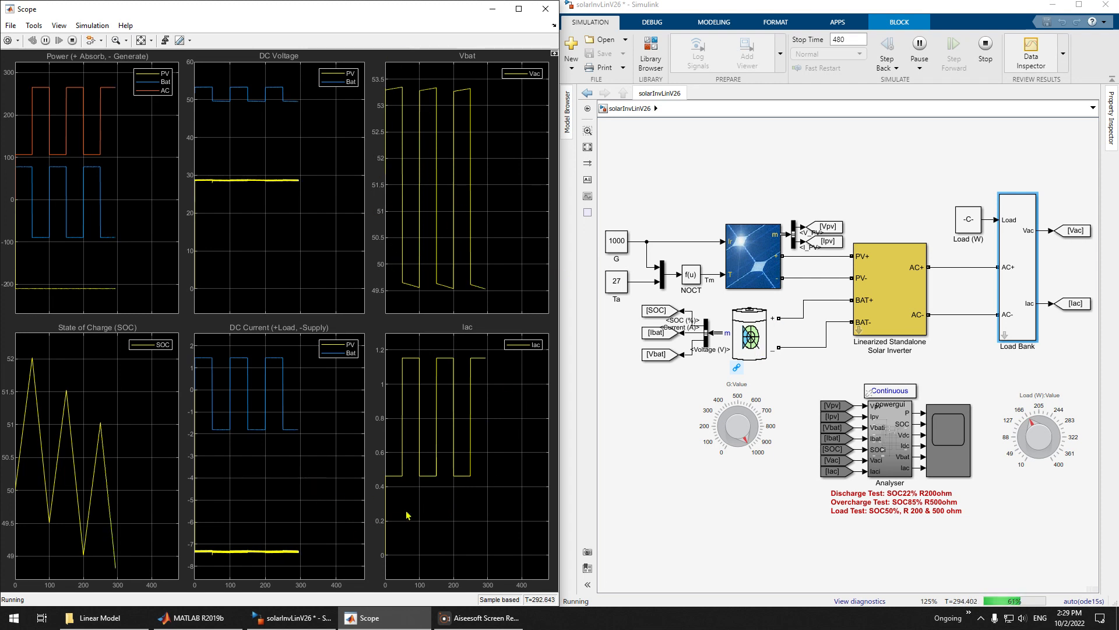
pyautogui.click(141, 41)
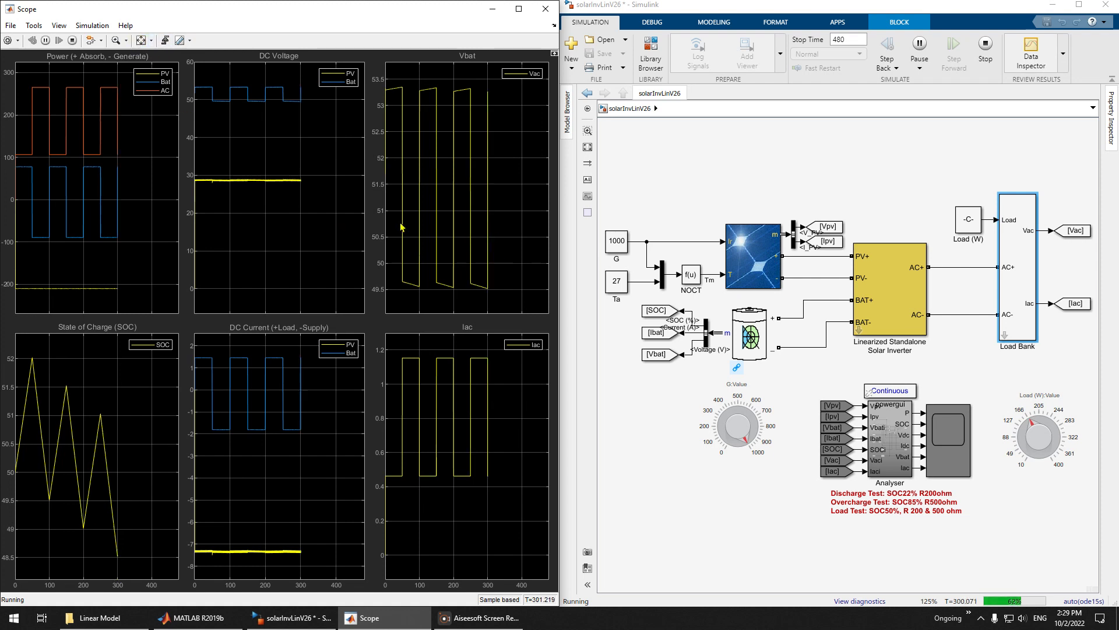